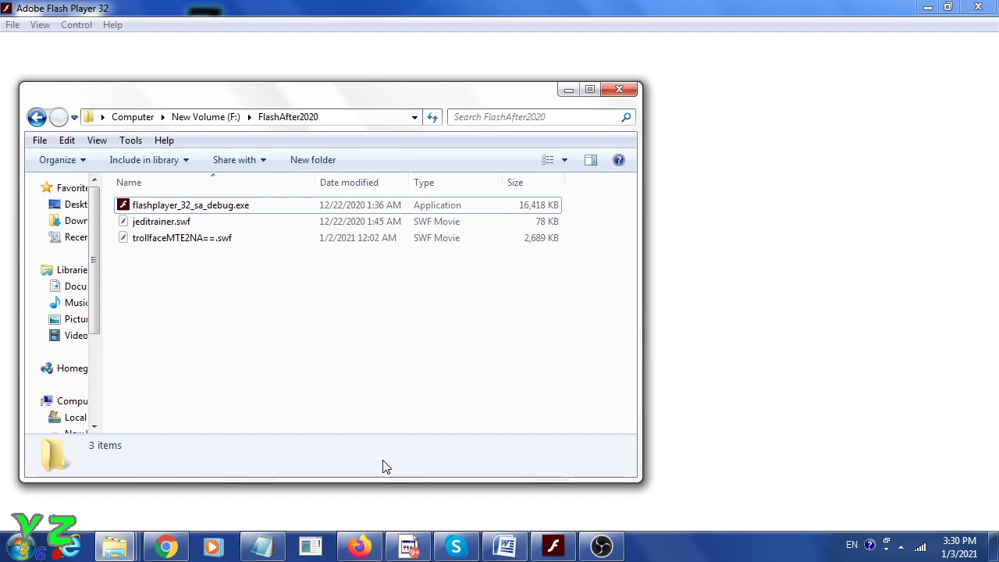
Step: Bring the Trollface Launch Firefox window forward, scroll to the game, and allow the outdated Flash plugin
mouse_move(373, 546)
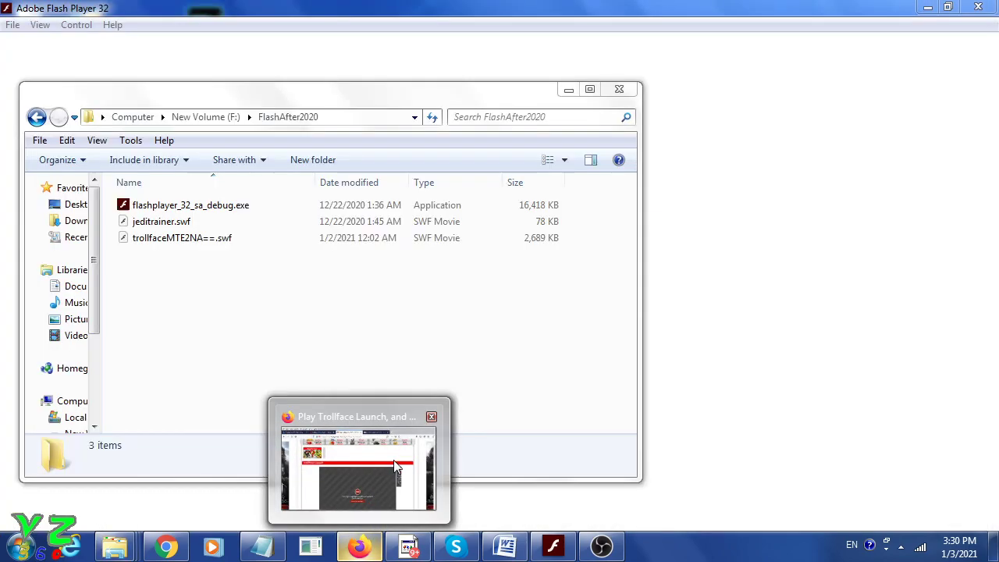
click(393, 468)
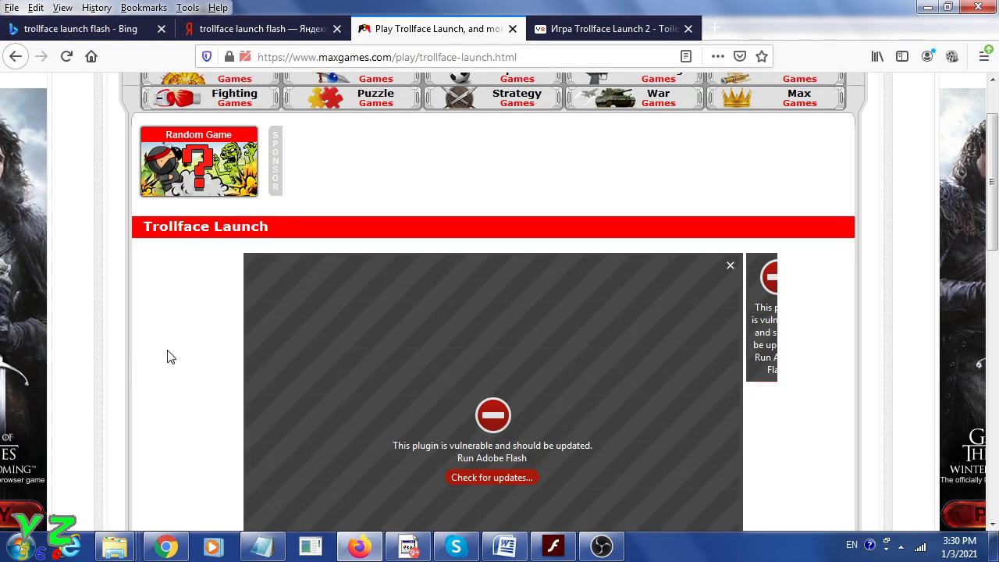
scroll(170, 353, down, 2)
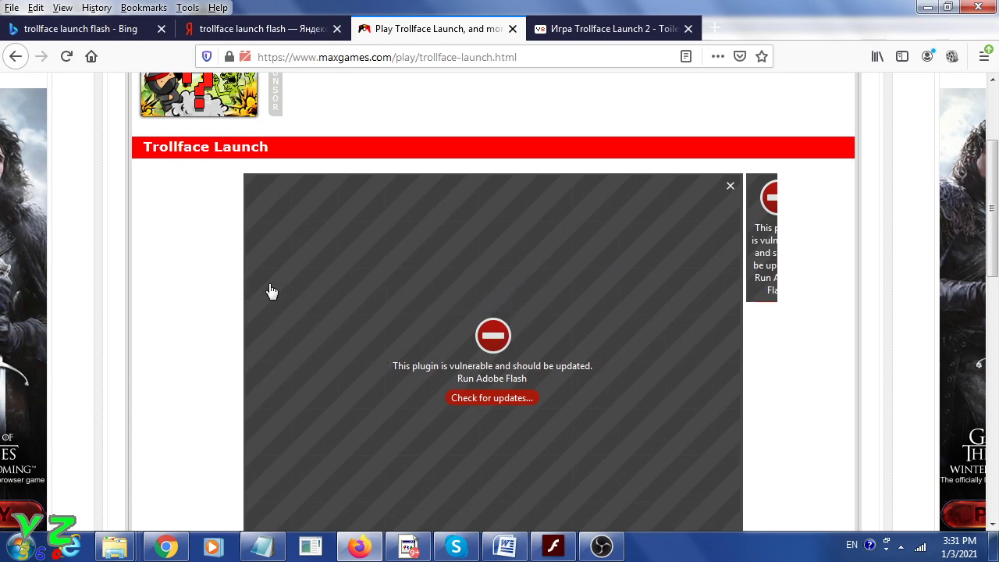
scroll(390, 312, down, 2)
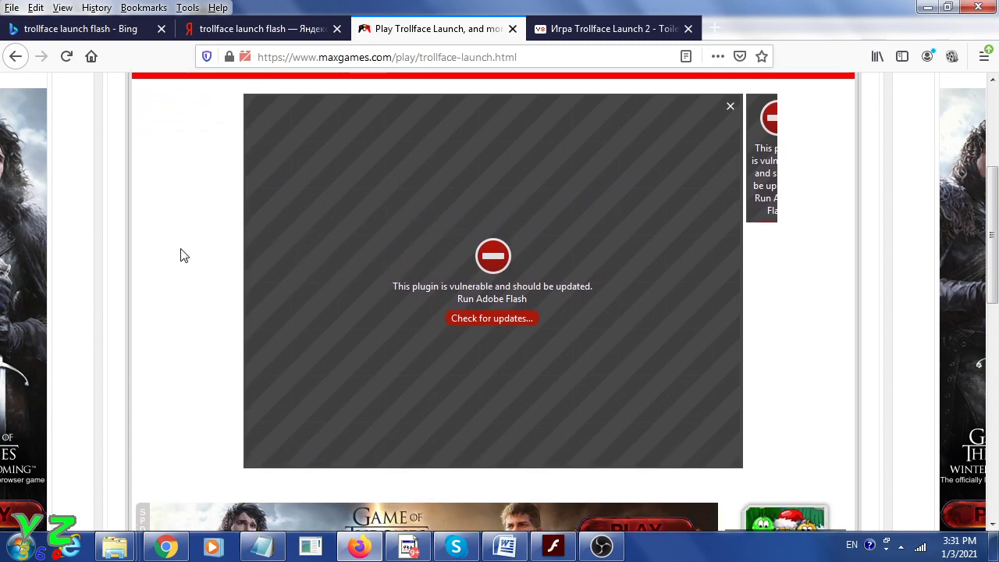
scroll(184, 281, up, 2)
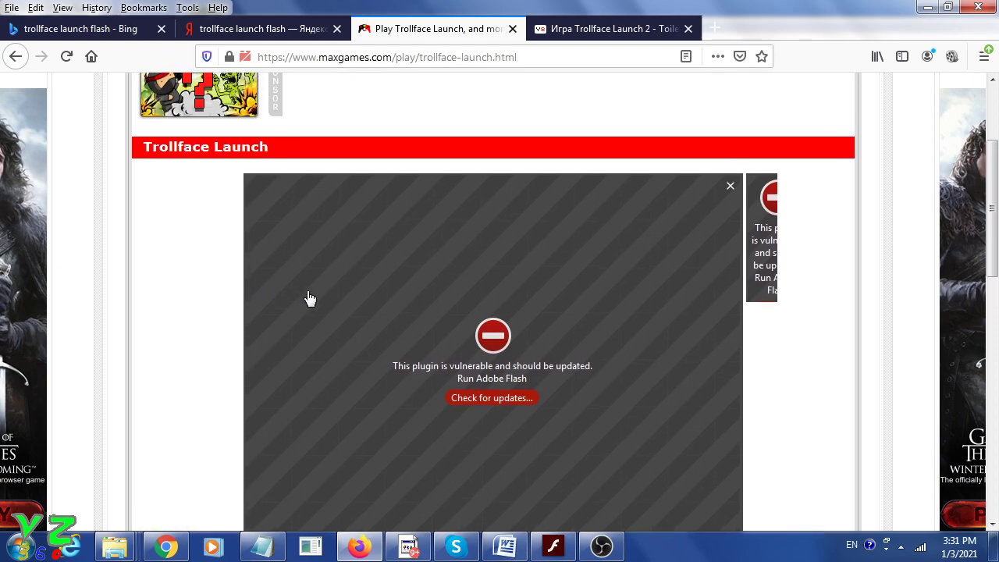
click(419, 313)
click(302, 142)
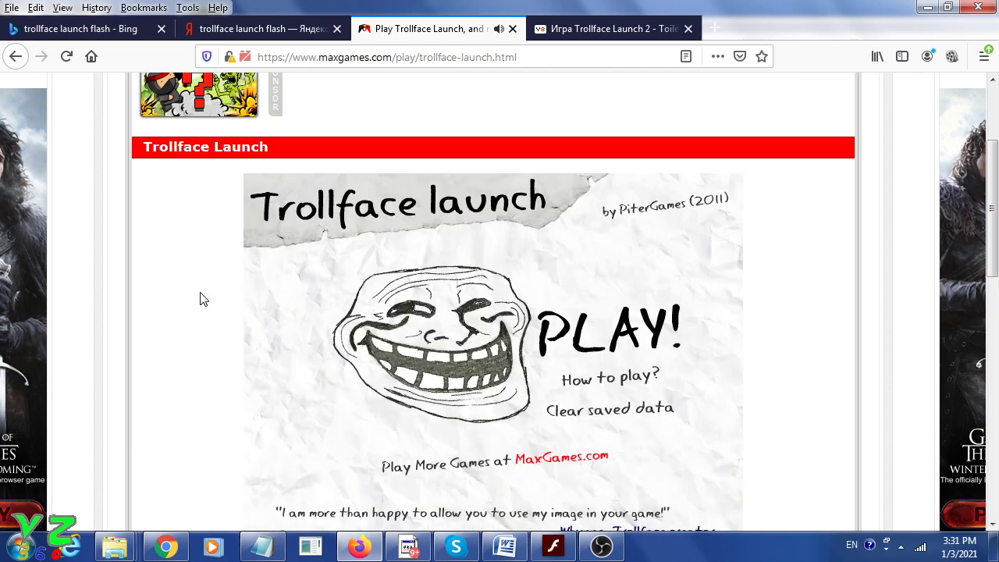
Step: Show the game's How to play? screen with aiming, power and upgrade instructions
scroll(239, 312, down, 3)
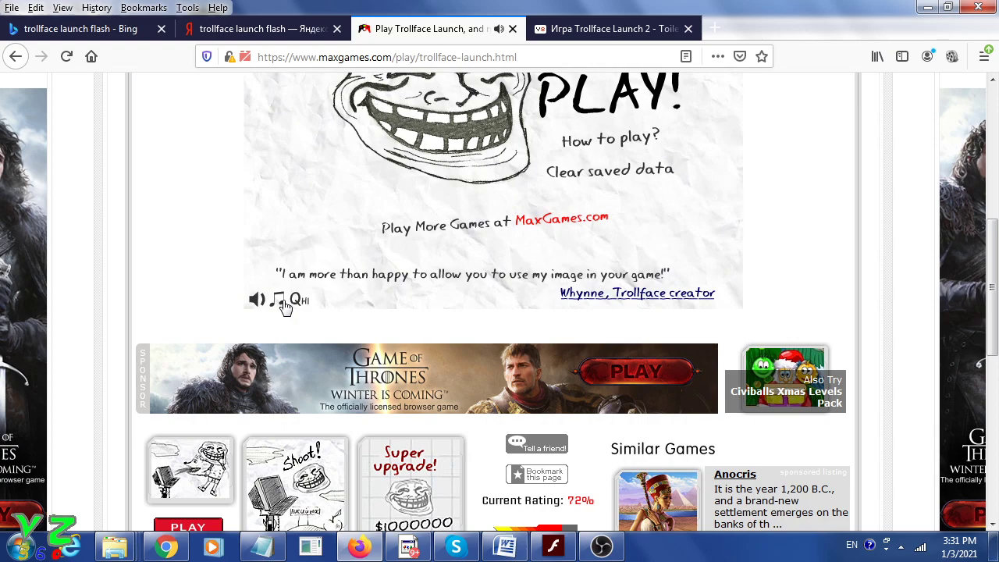
scroll(195, 257, up, 2)
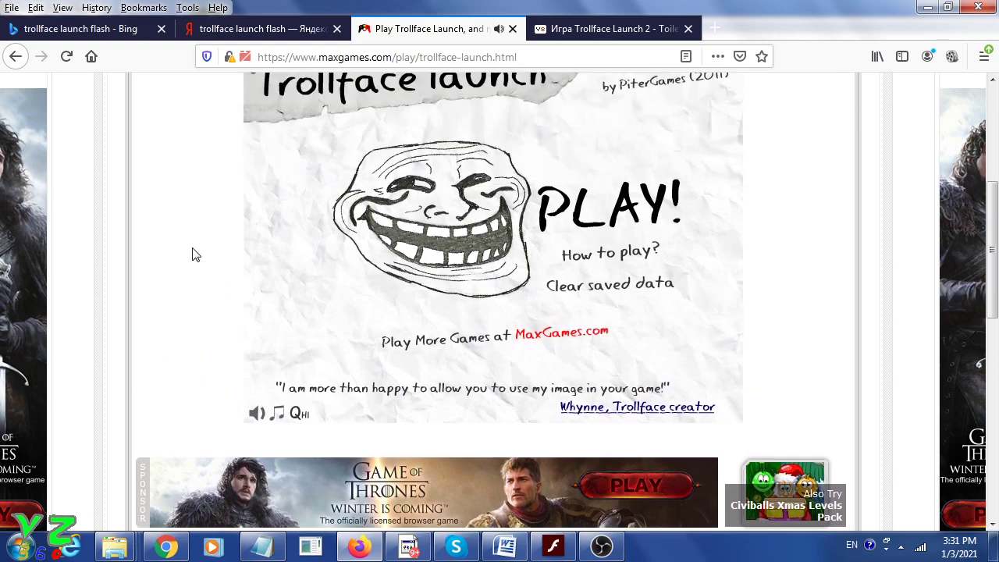
scroll(195, 254, up, 2)
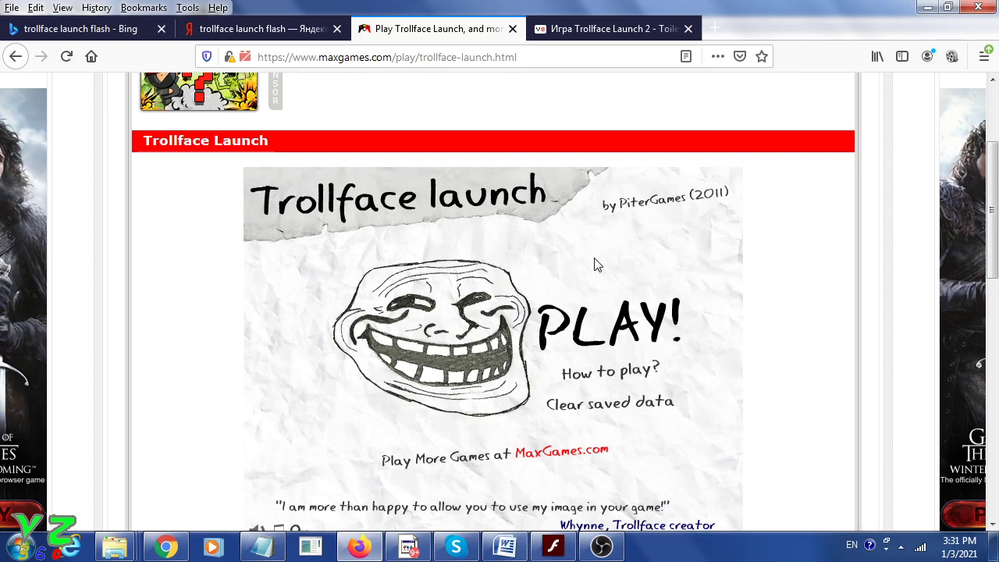
click(610, 371)
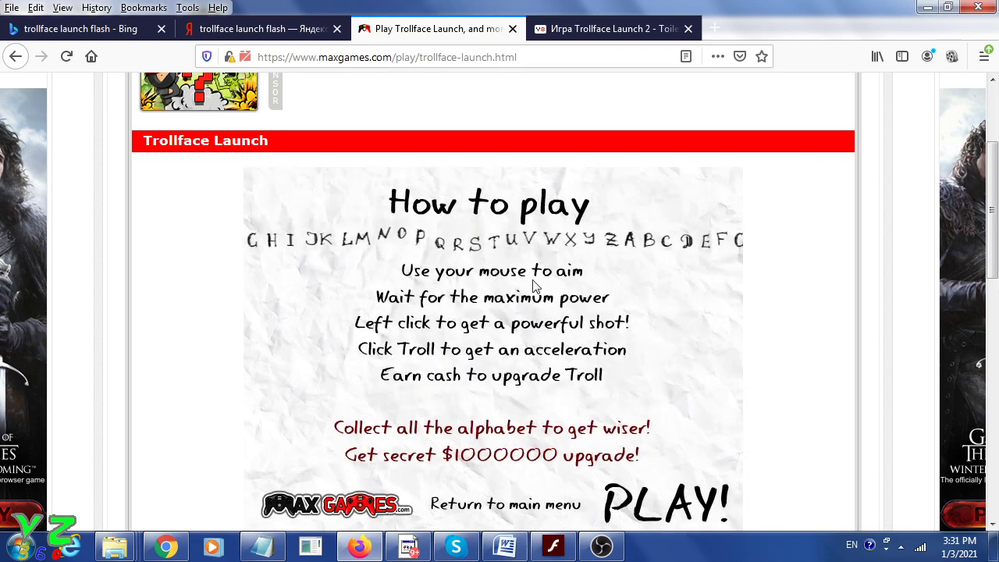
Step: Play a first round by shooting and boosting the troll, then open the upgrade shop
click(669, 498)
click(476, 296)
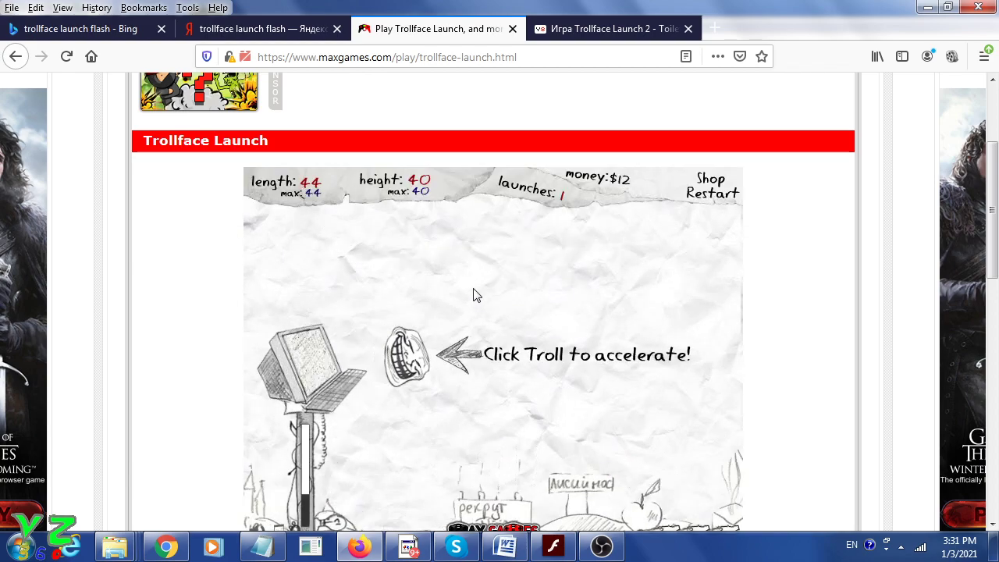
click(401, 464)
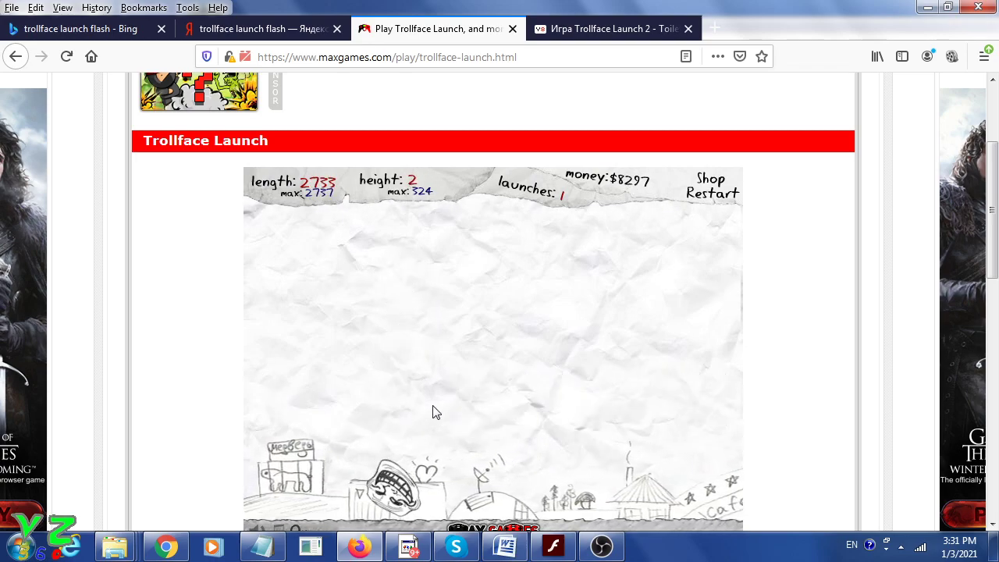
click(437, 397)
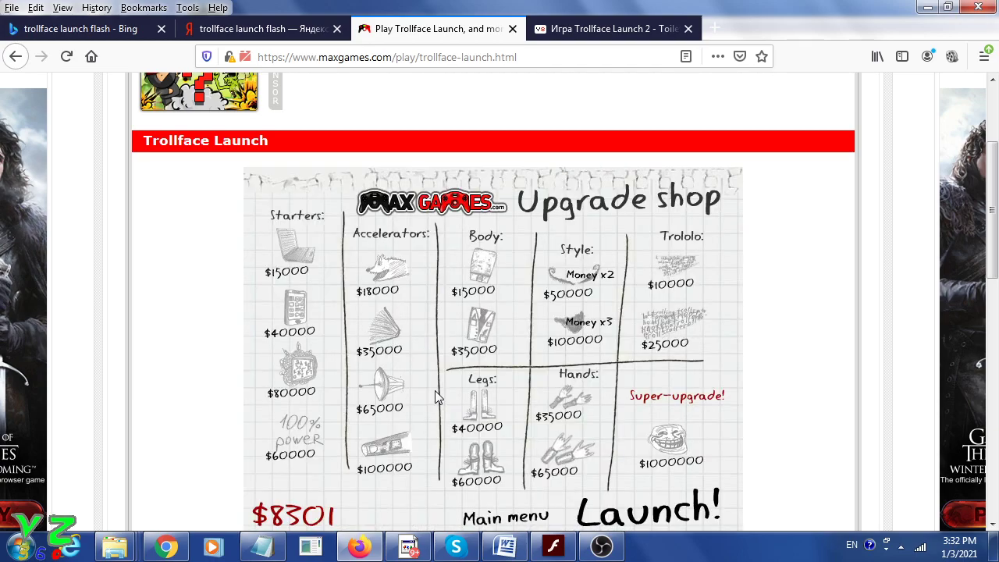
Step: Fly a second launch to reach $9990 and minimize Firefox to reveal Flash Player
click(664, 513)
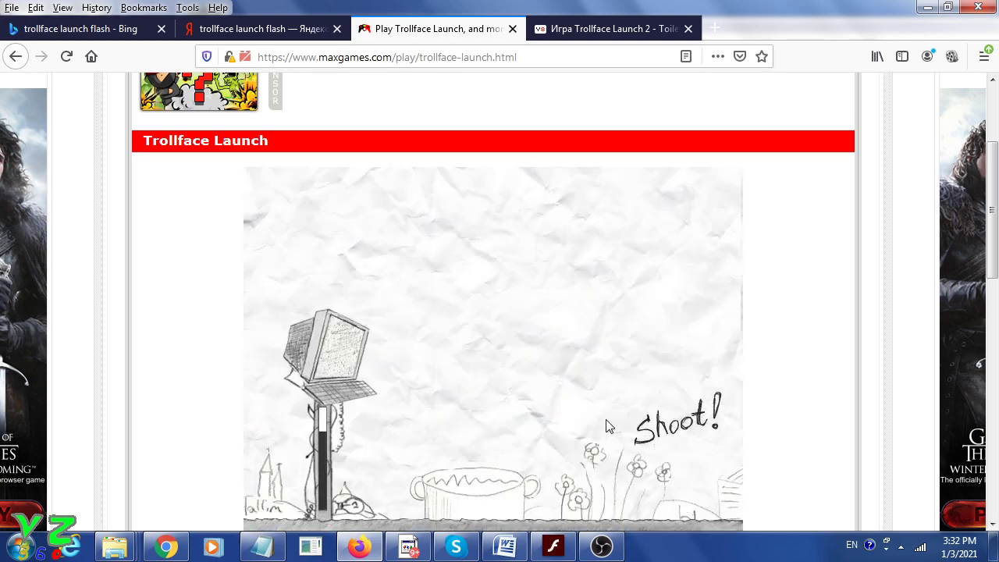
click(452, 277)
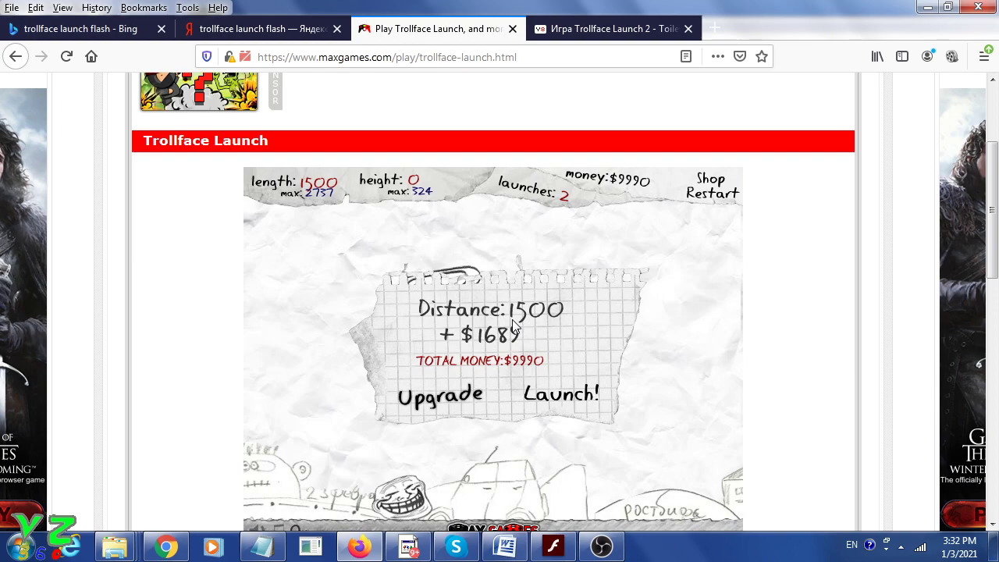
click(460, 394)
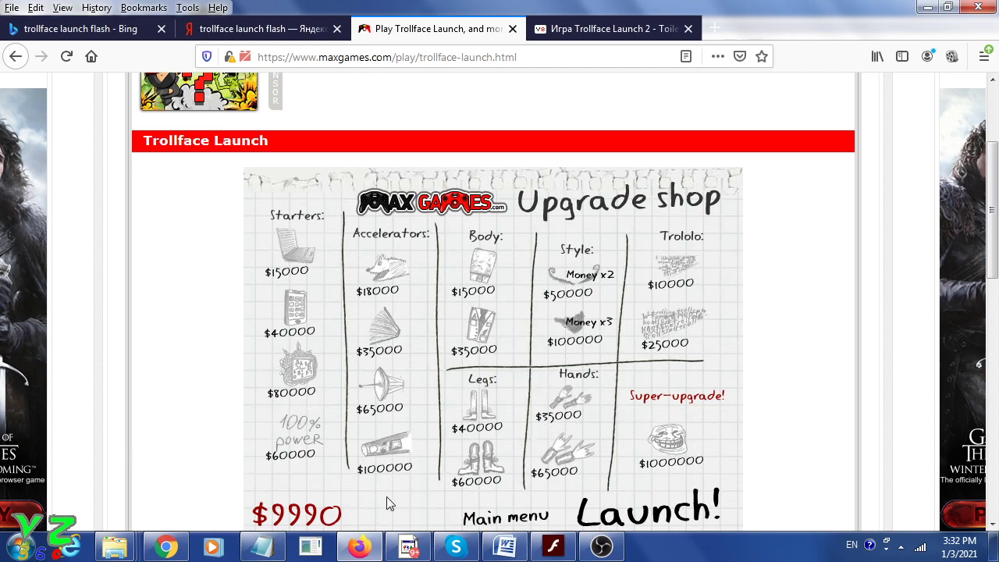
click(360, 546)
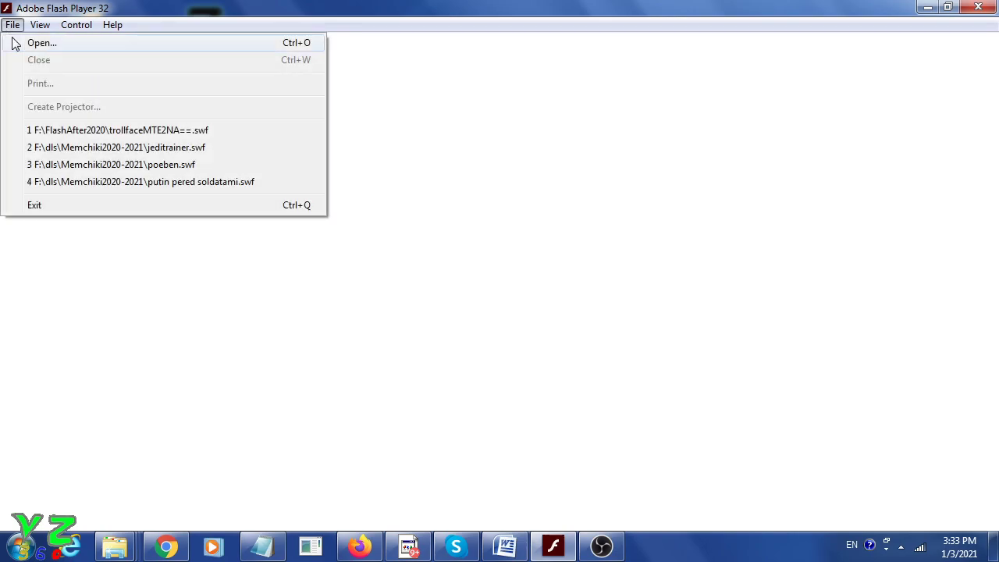
click(536, 172)
Step: Open trollfaceMTE2NA==.swf from the FlashAfter2020 folder through File > Open and Browse
click(14, 44)
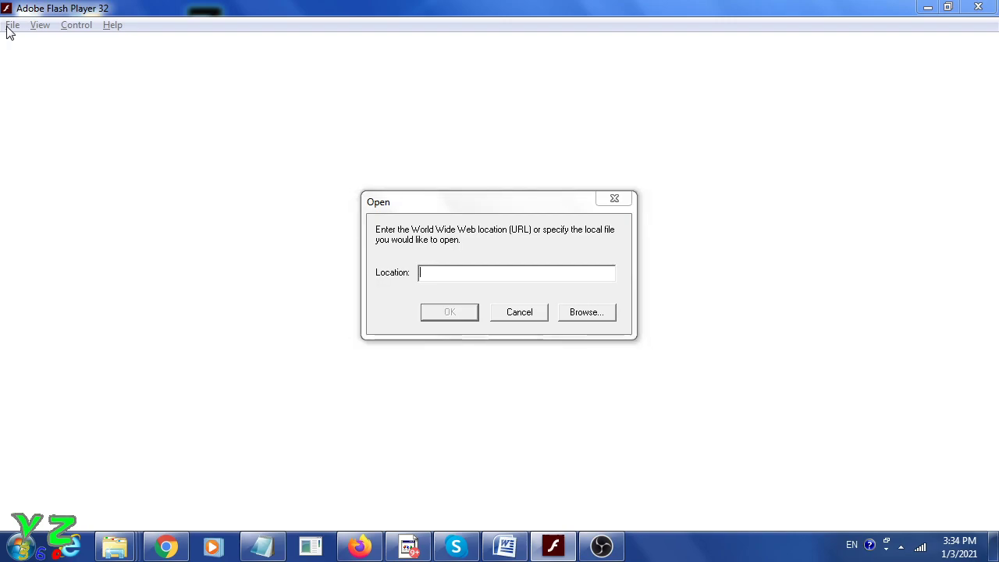
click(580, 316)
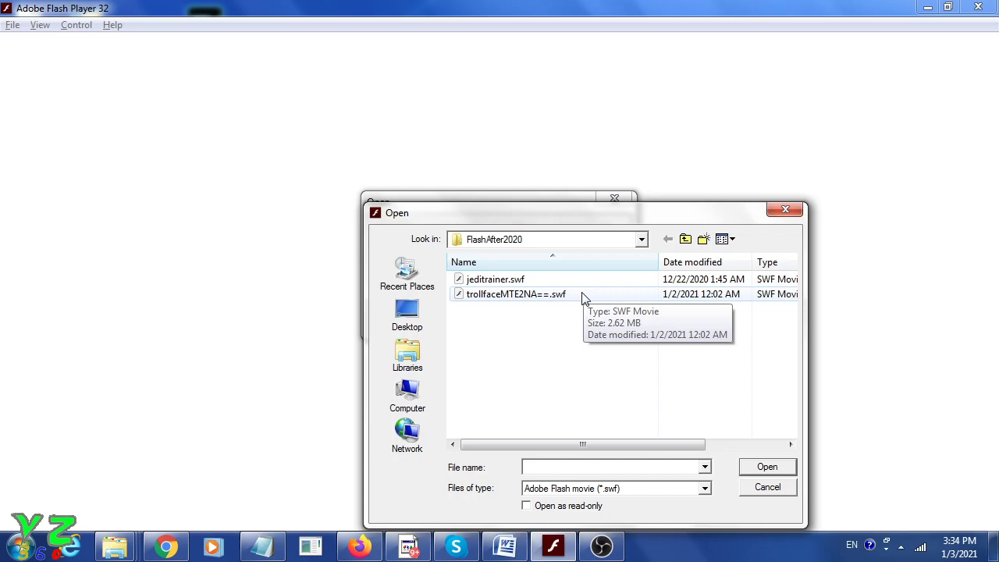
double_click(542, 301)
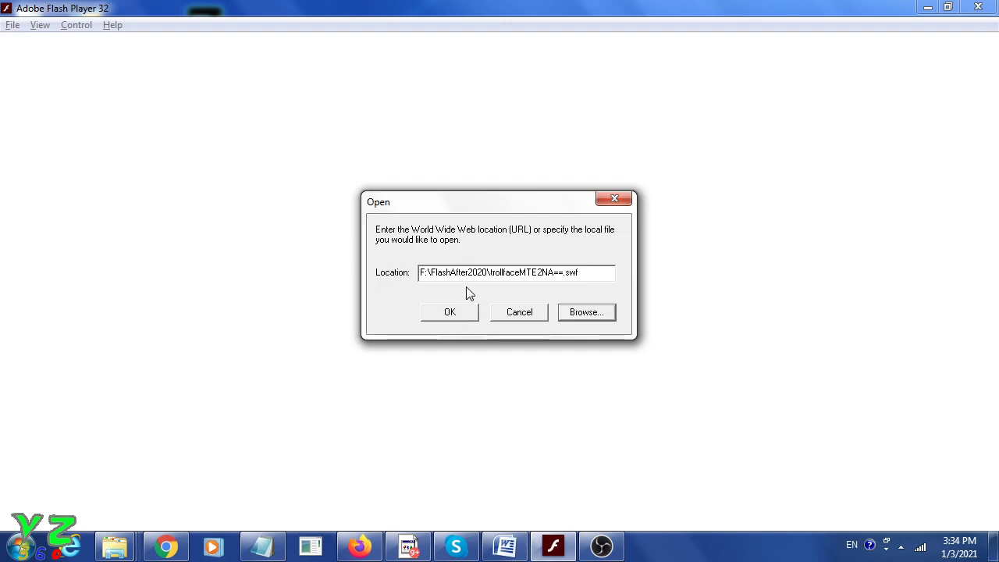
click(460, 312)
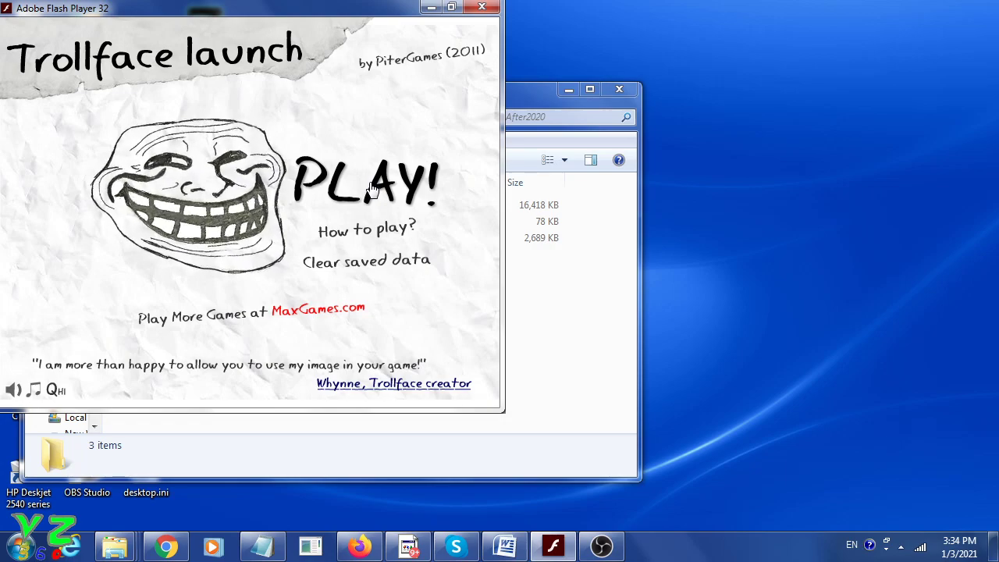
Step: Start the game and shoot the troll for a 4741 launch reaching $14597
click(372, 185)
click(263, 184)
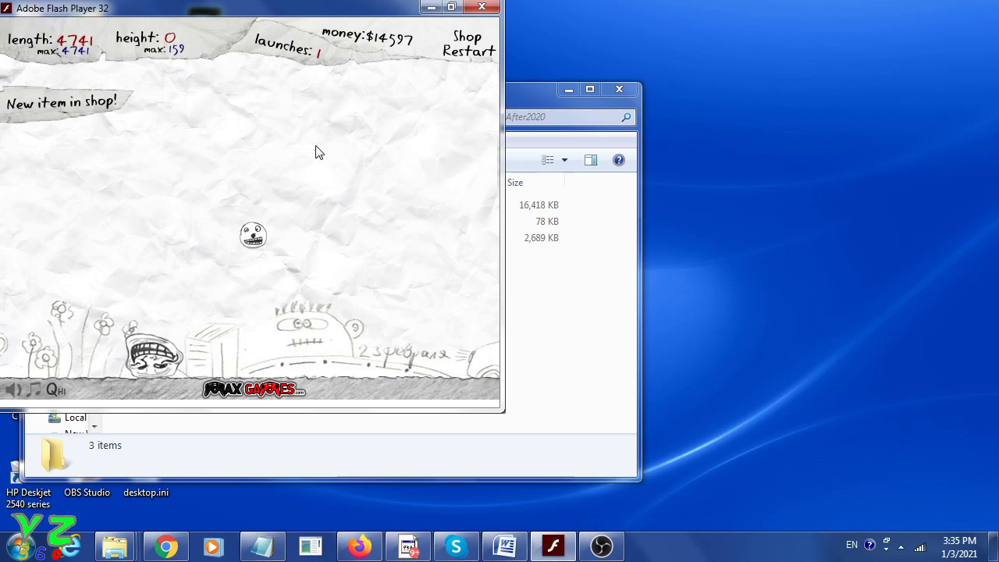
Step: Launch again from the shop, boost the troll mid-flight, and return to Upgrade with $16502
click(188, 264)
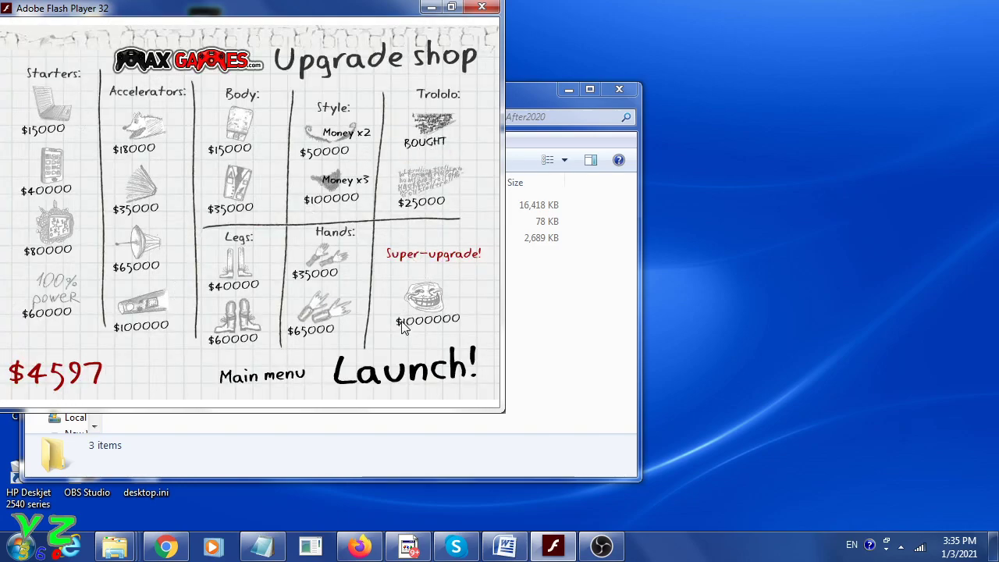
click(402, 370)
click(271, 139)
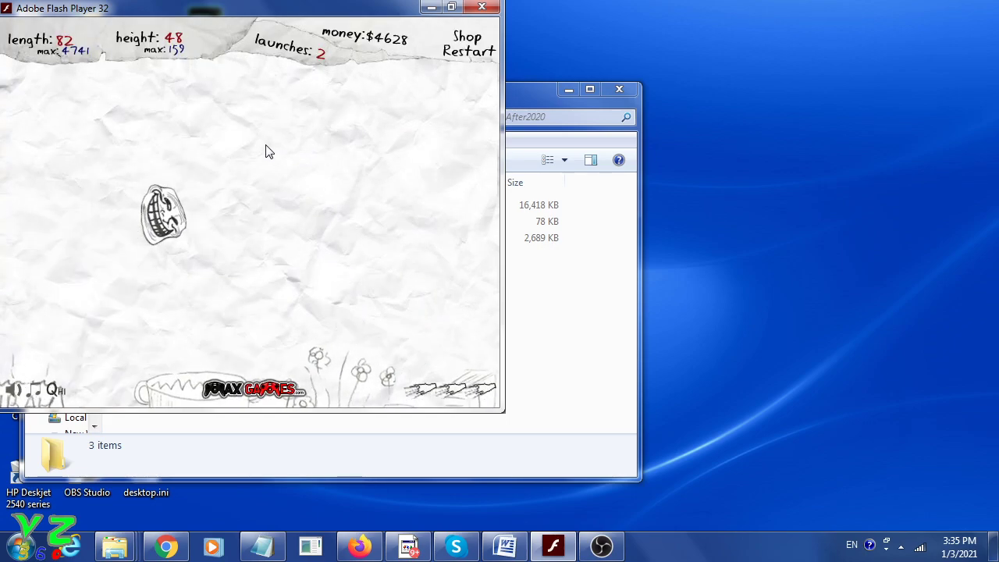
click(157, 236)
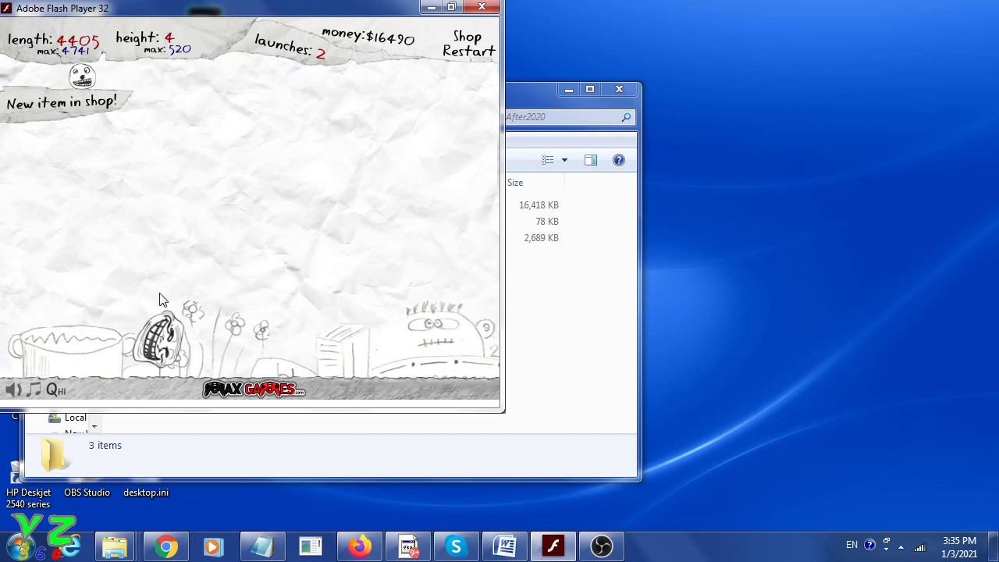
click(181, 250)
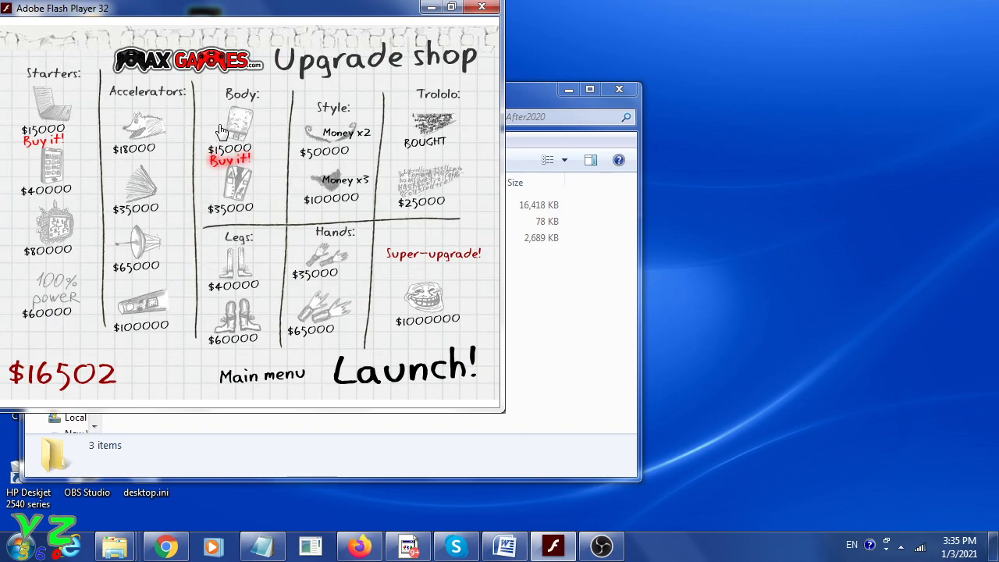
Step: Buy the $15000 Body upgrade, then fly two launches, boosting the troll on the second
click(58, 114)
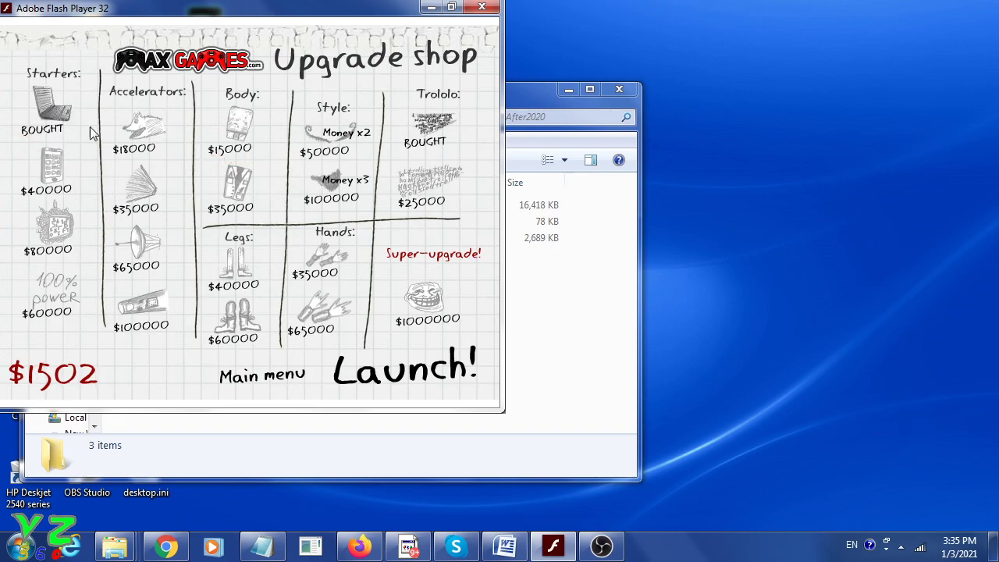
click(371, 357)
click(263, 116)
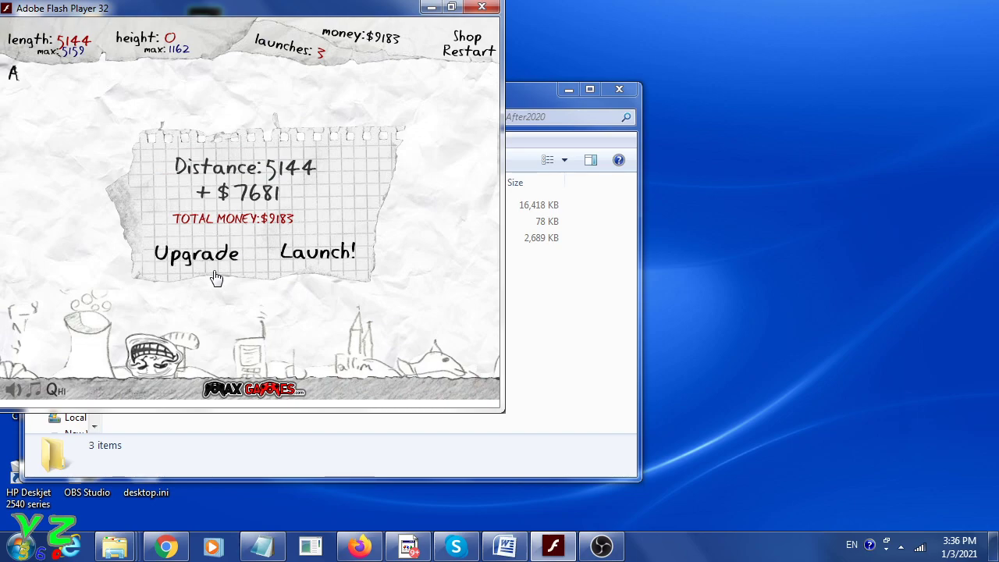
click(321, 240)
click(299, 135)
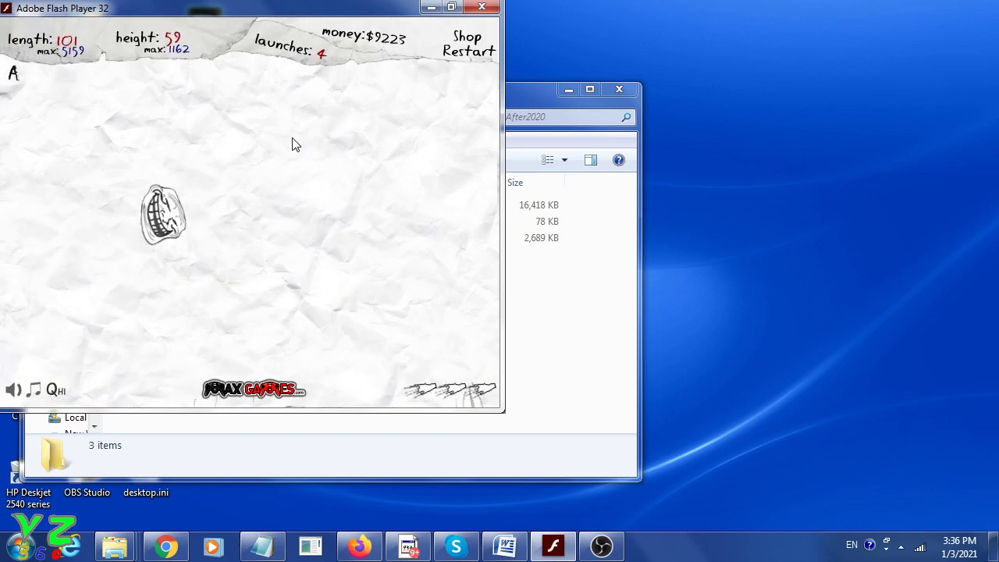
click(164, 244)
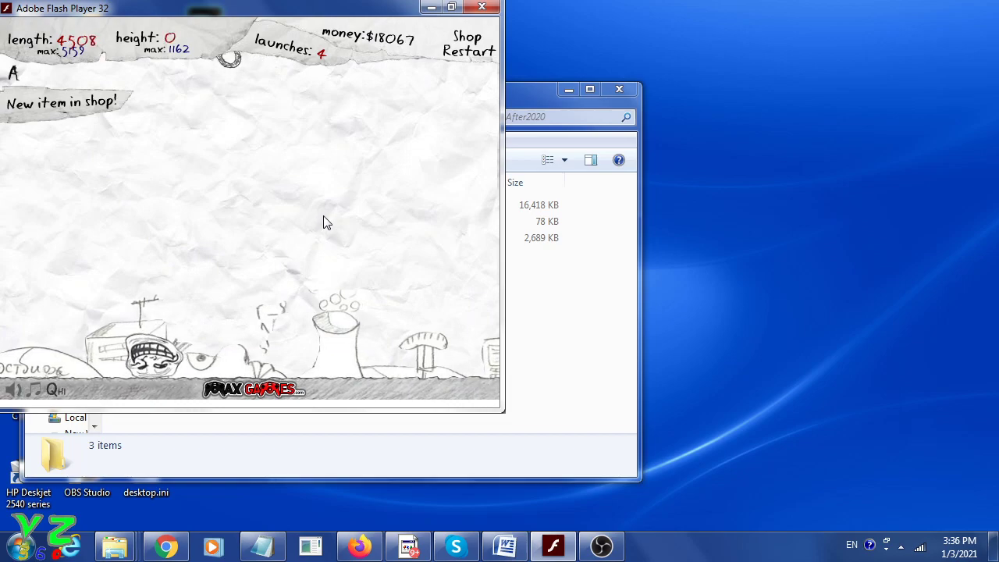
Step: Fly two more launches with a shop visit between them, ending with $19291
click(326, 251)
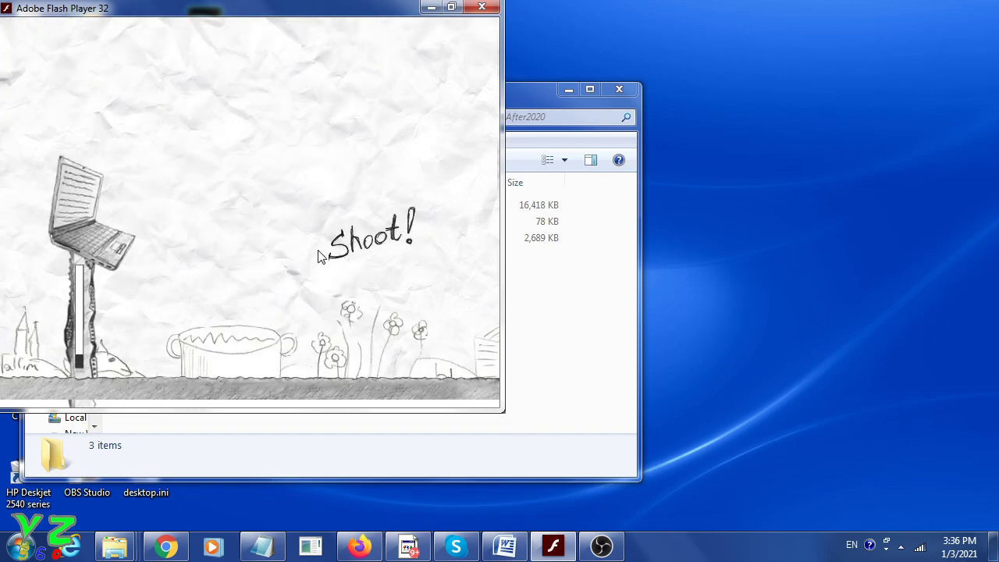
click(252, 125)
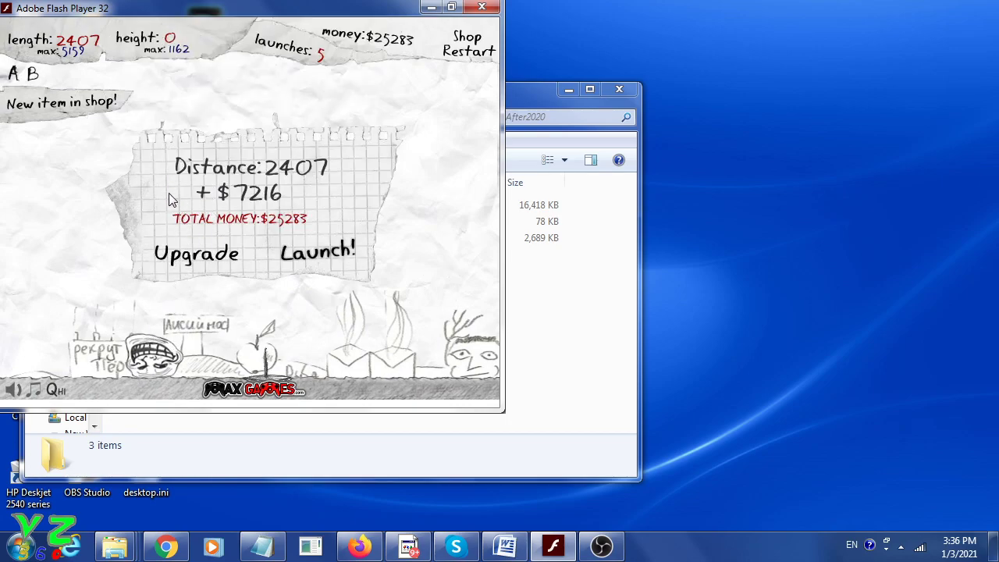
click(192, 252)
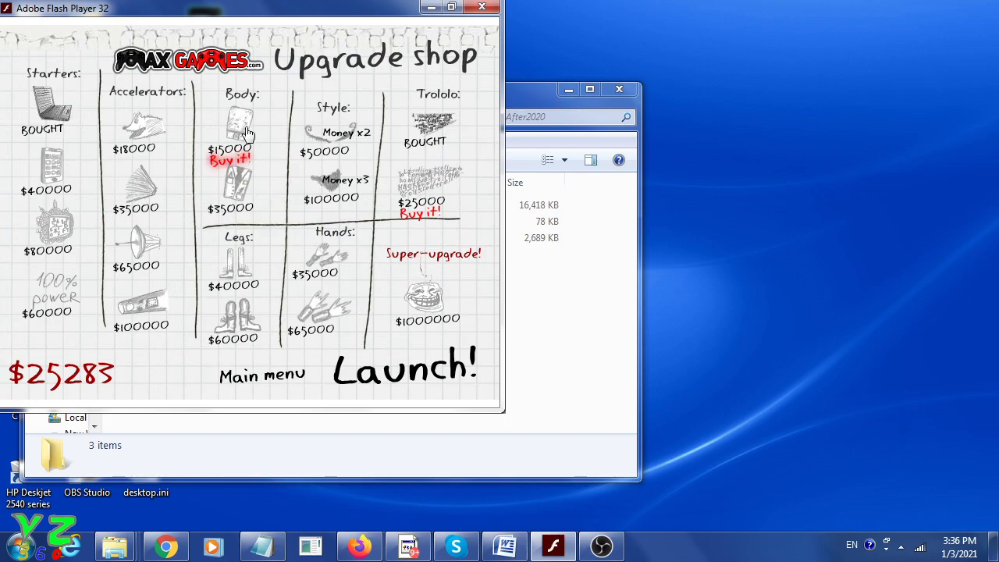
click(405, 362)
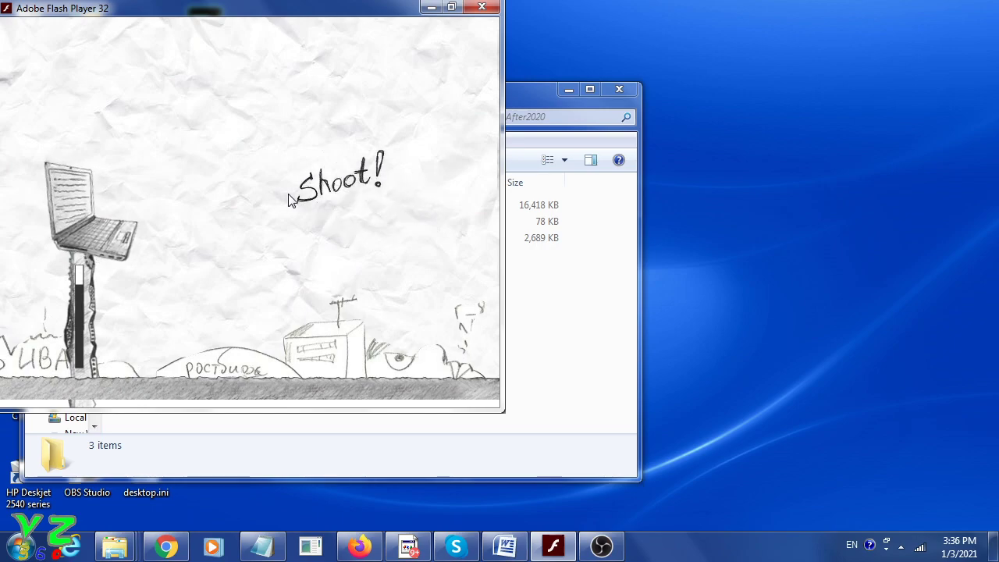
click(591, 92)
click(554, 546)
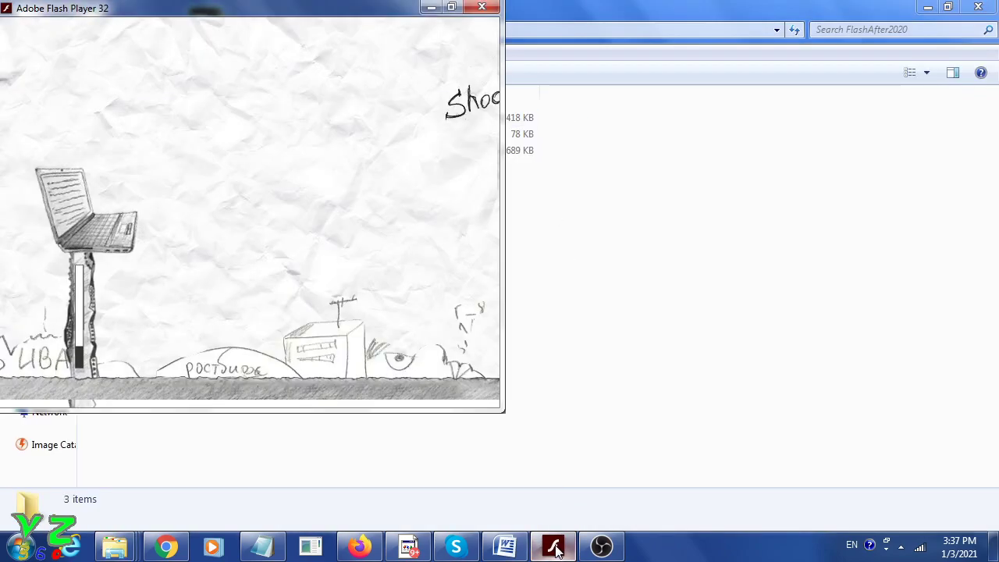
click(271, 127)
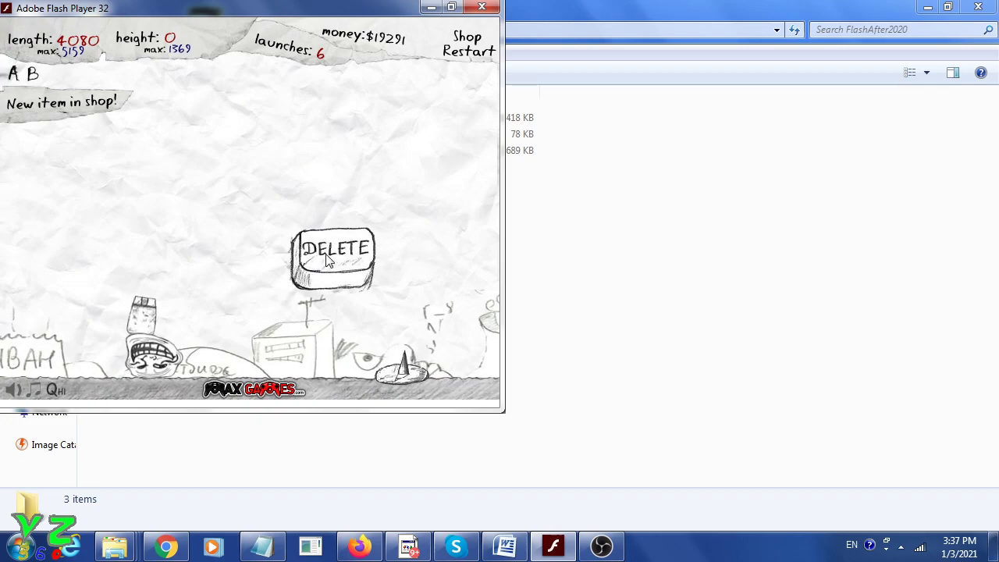
click(327, 261)
Step: Return to the title screen, clear the ActionScript error with Dismiss All, and close Flash Player
click(223, 250)
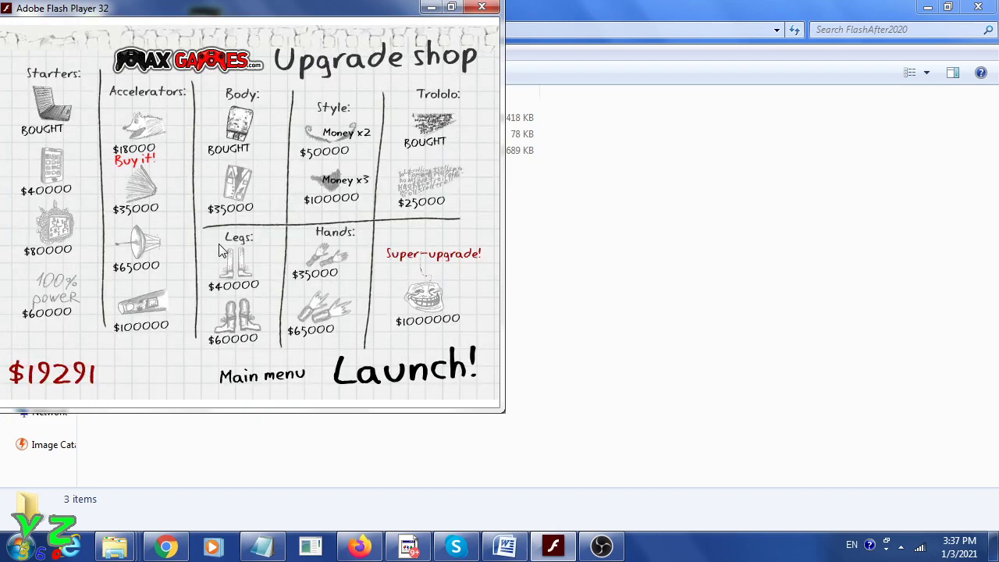
click(260, 378)
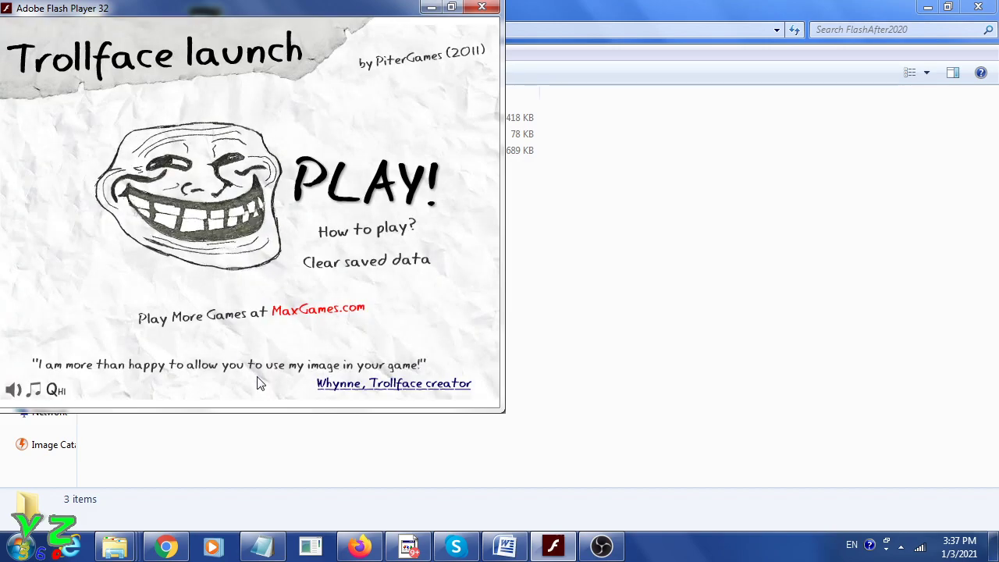
click(200, 344)
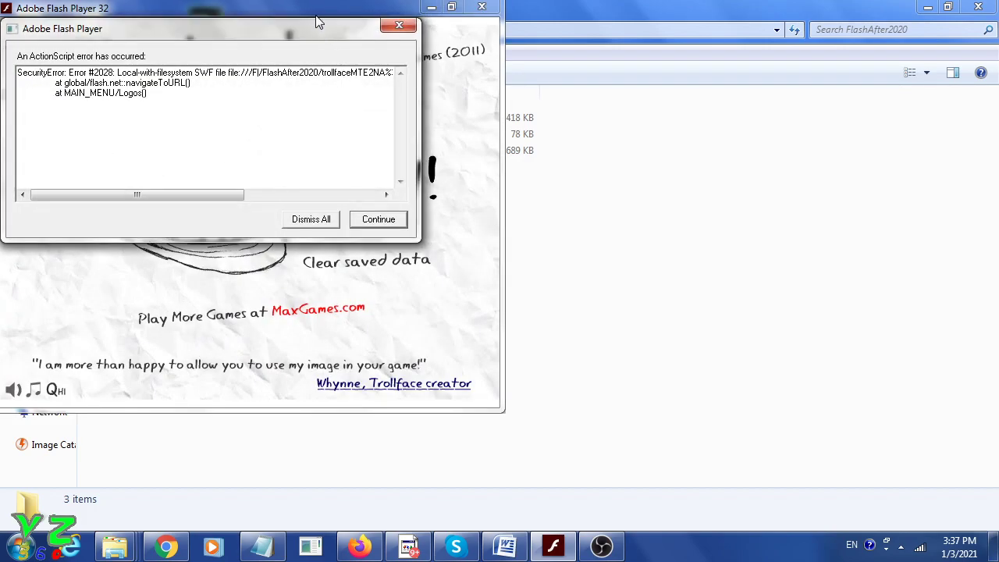
click(399, 26)
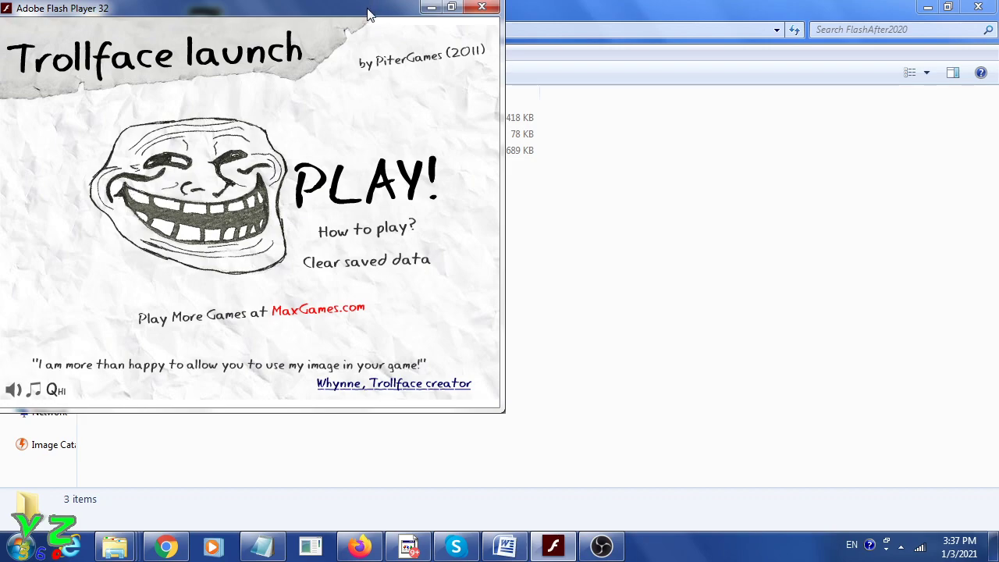
click(482, 7)
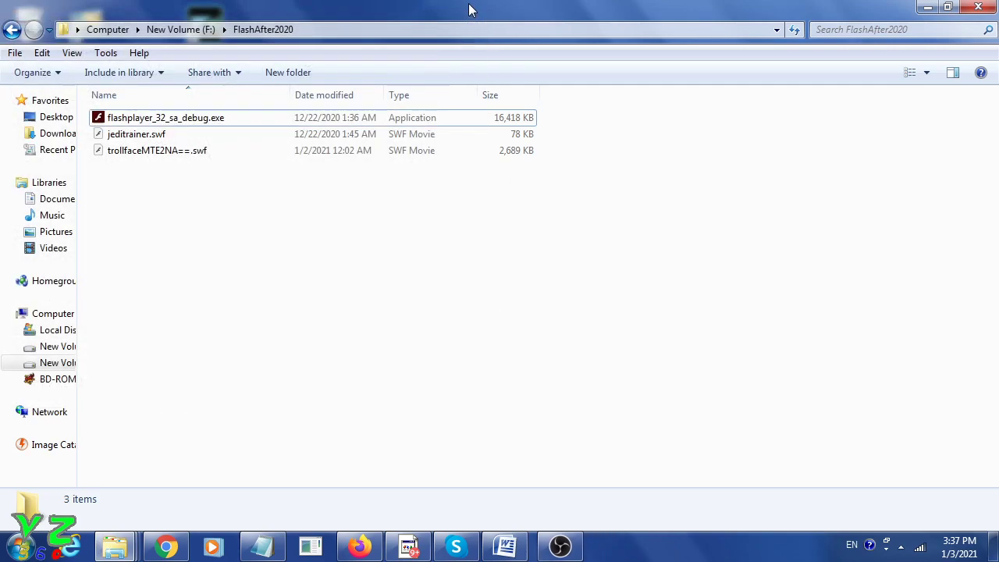
Step: Relaunch flashplayer_32_sa_debug.exe, reload trollfaceMTE2NA==.swf, and move its window to the screen top
double_click(435, 121)
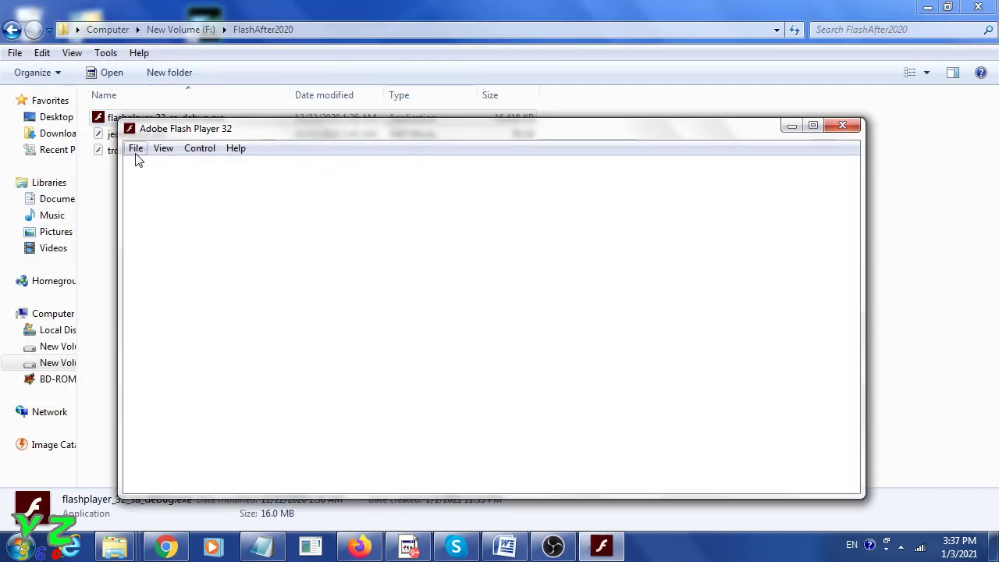
click(135, 149)
click(148, 163)
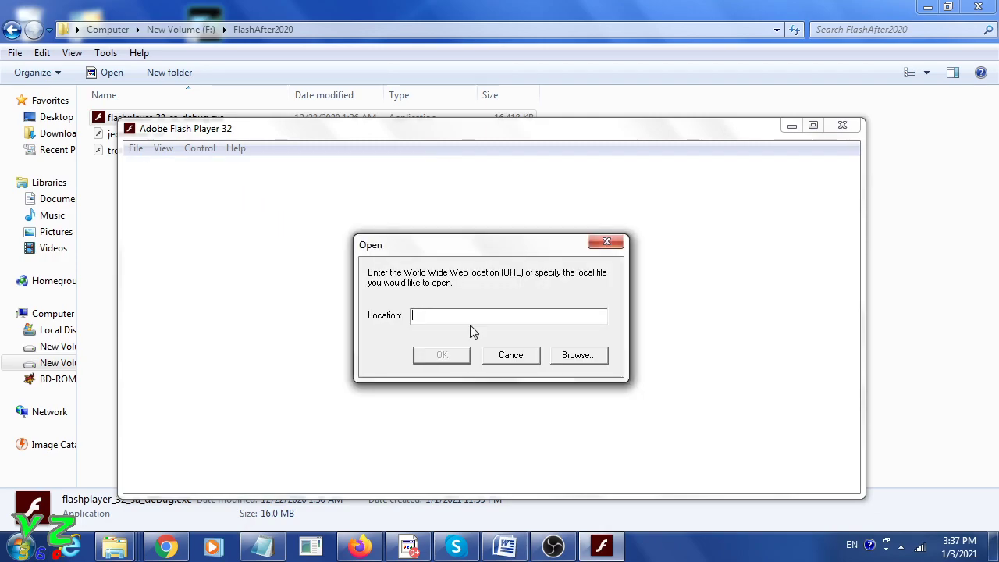
click(578, 356)
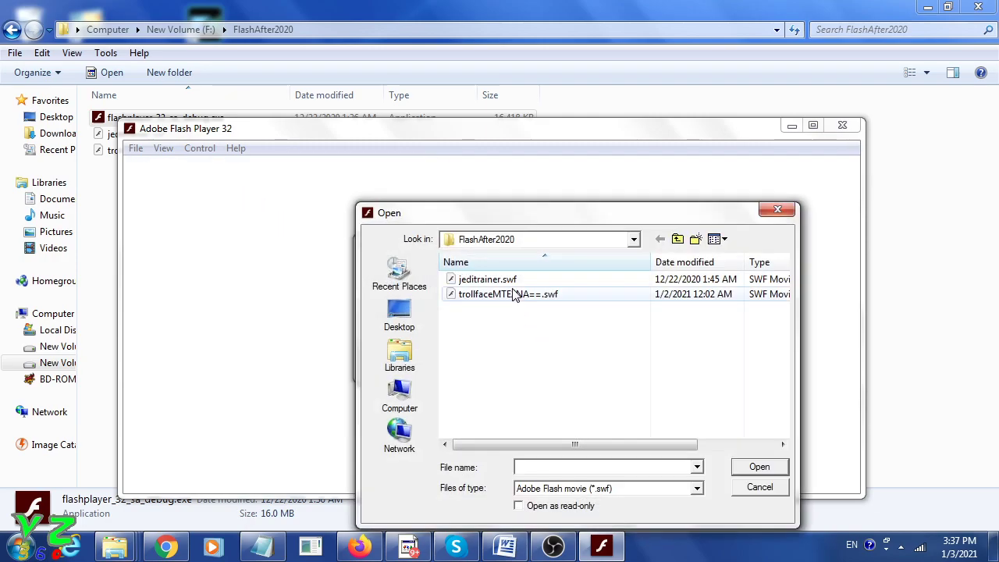
double_click(511, 291)
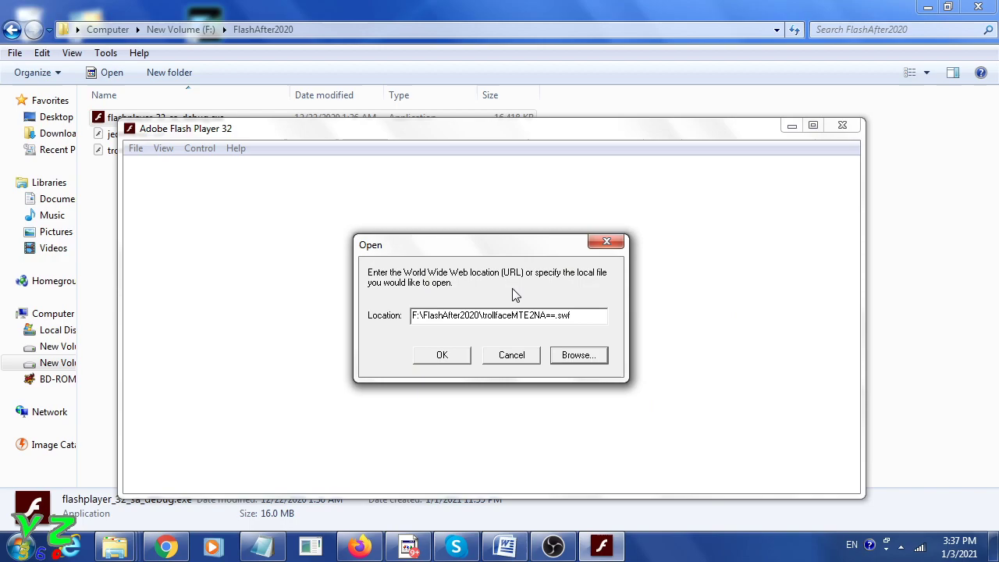
click(431, 357)
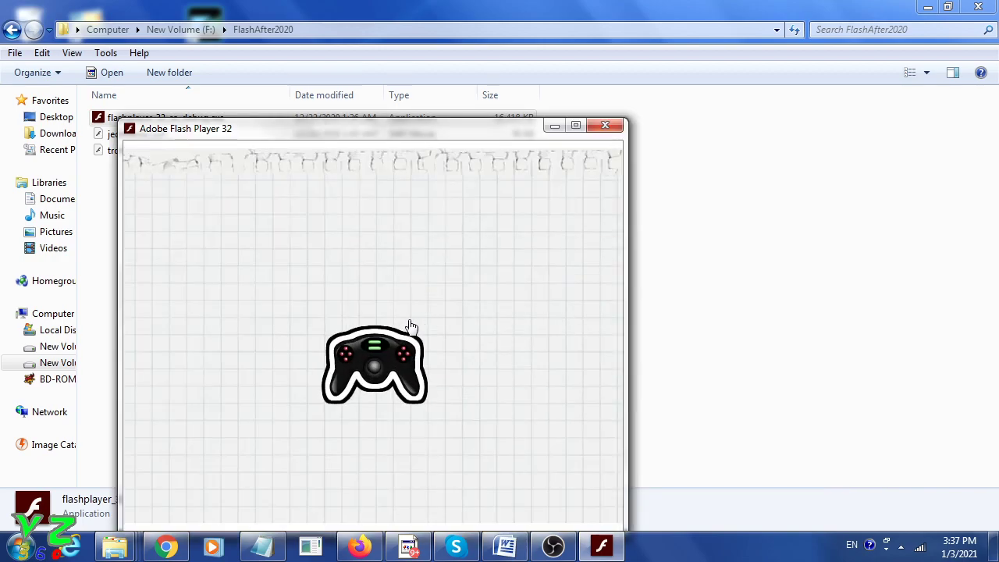
drag(420, 133, 417, 28)
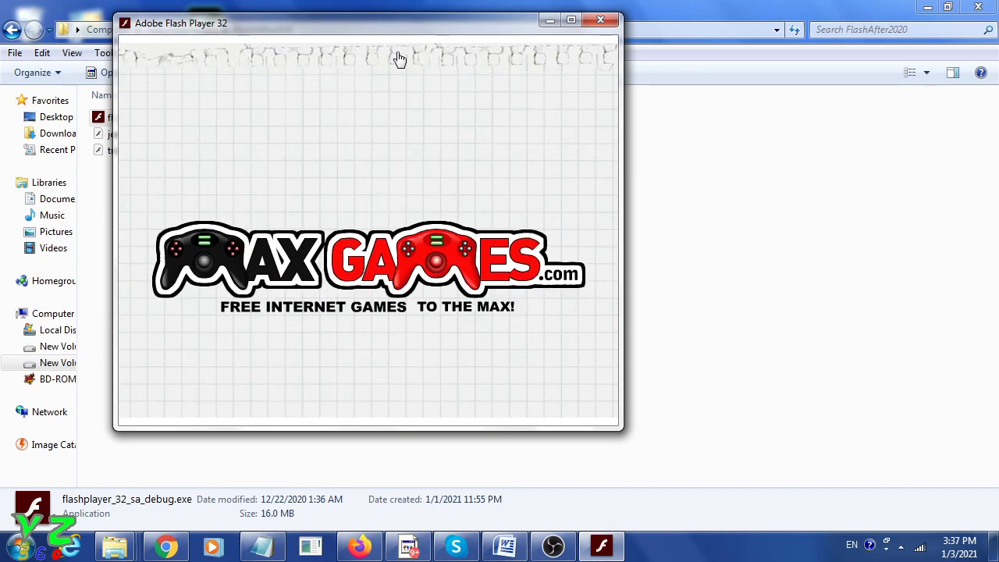
right_click(327, 28)
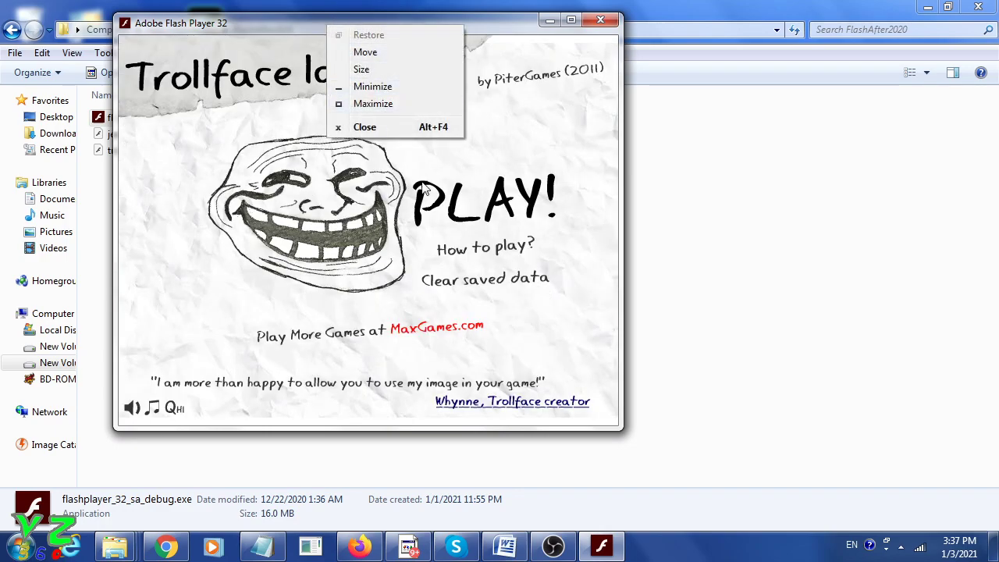
Step: Start the game, fire launch 7, and open the Upgrade shop showing $29092
click(421, 218)
click(421, 218)
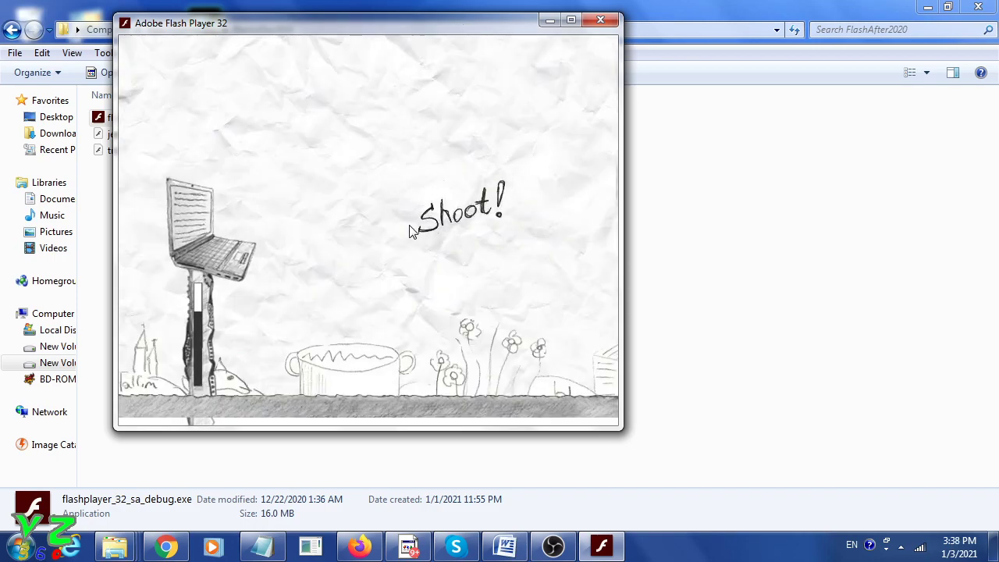
click(371, 149)
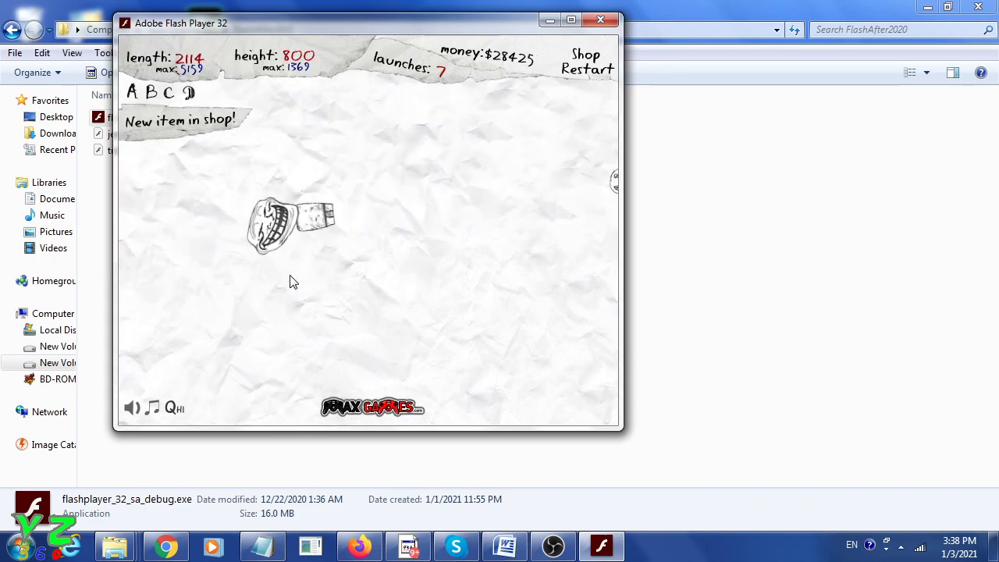
click(165, 121)
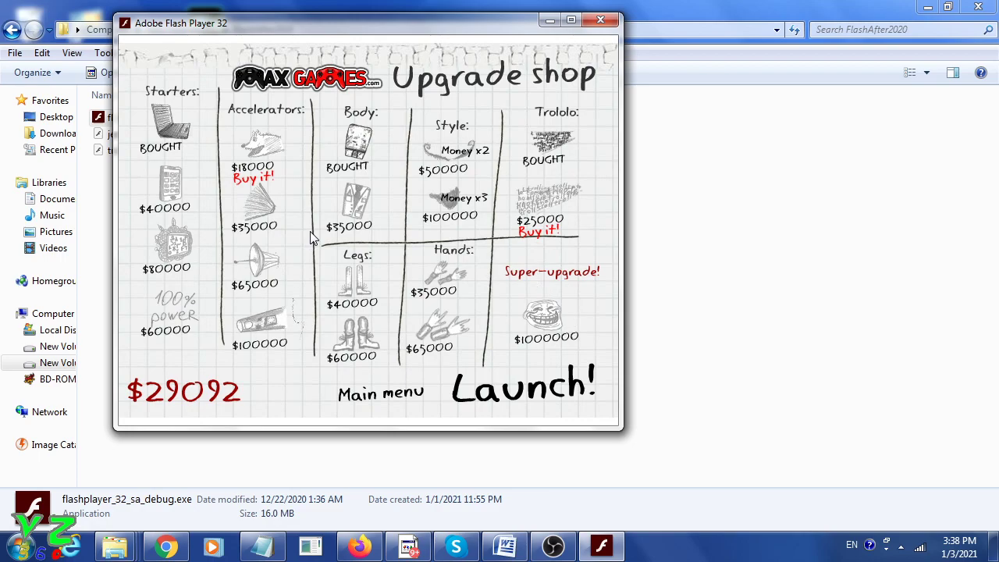
Step: Maximize the game window, fire launch 8 for 1719 distance and $4381, then open the Upgrade shop
double_click(335, 34)
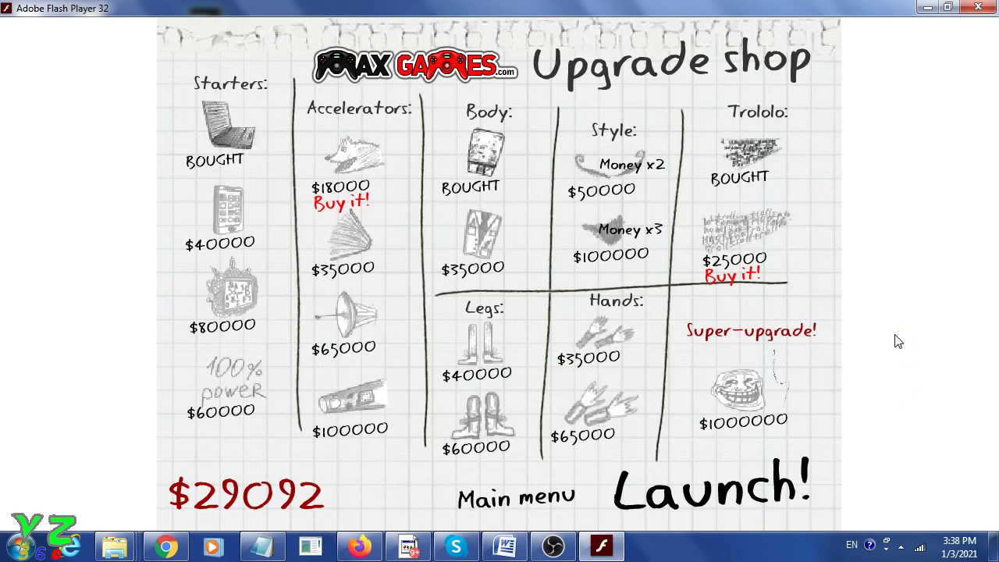
click(745, 488)
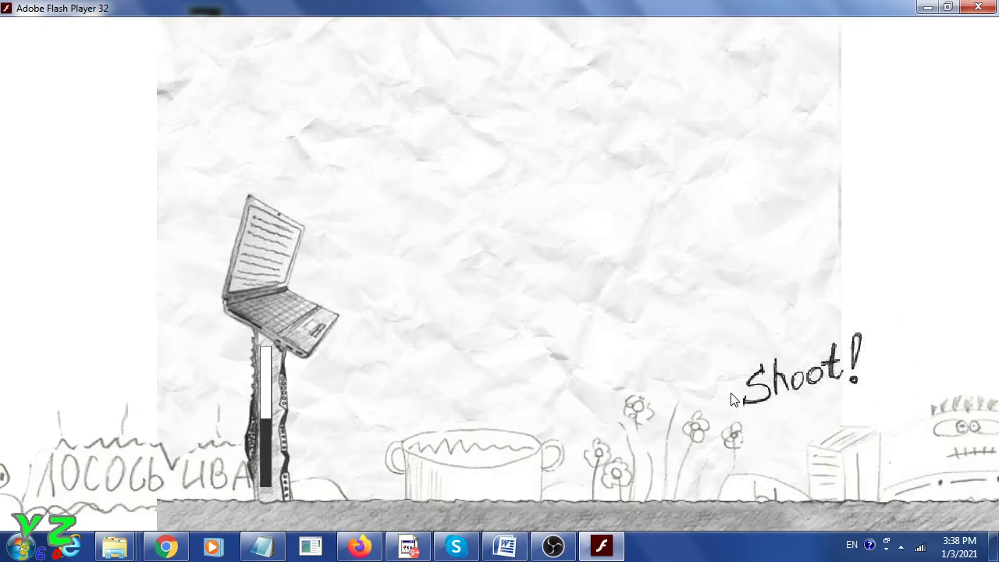
click(538, 141)
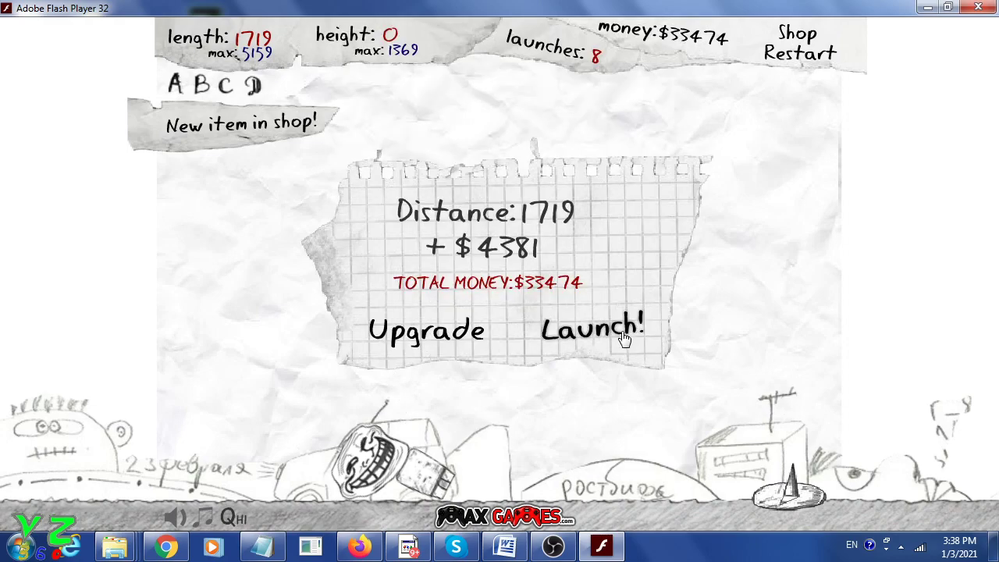
click(400, 340)
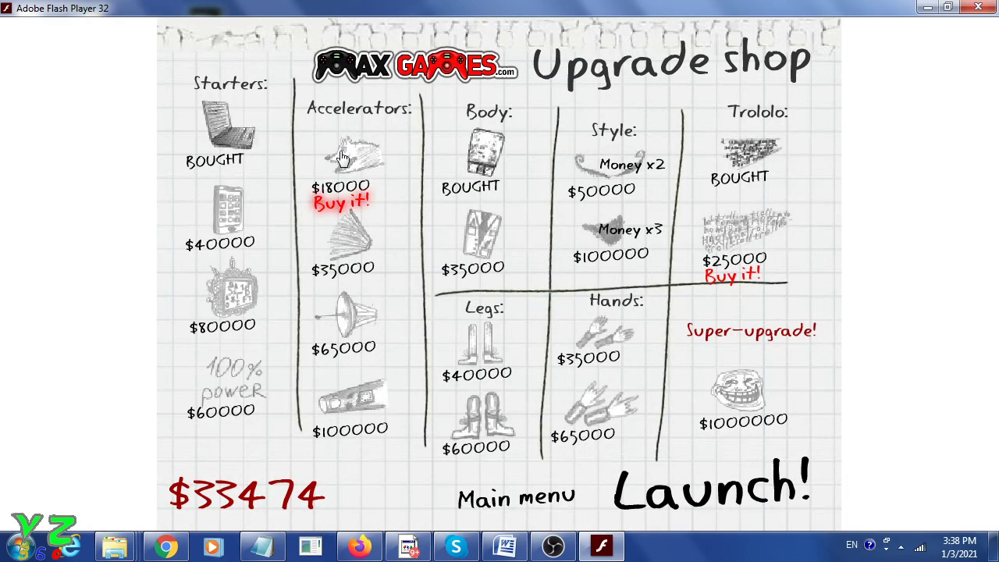
Step: Fire launch 9 from the Shoot! screen for a record 9624 distance, earning $24186
click(694, 499)
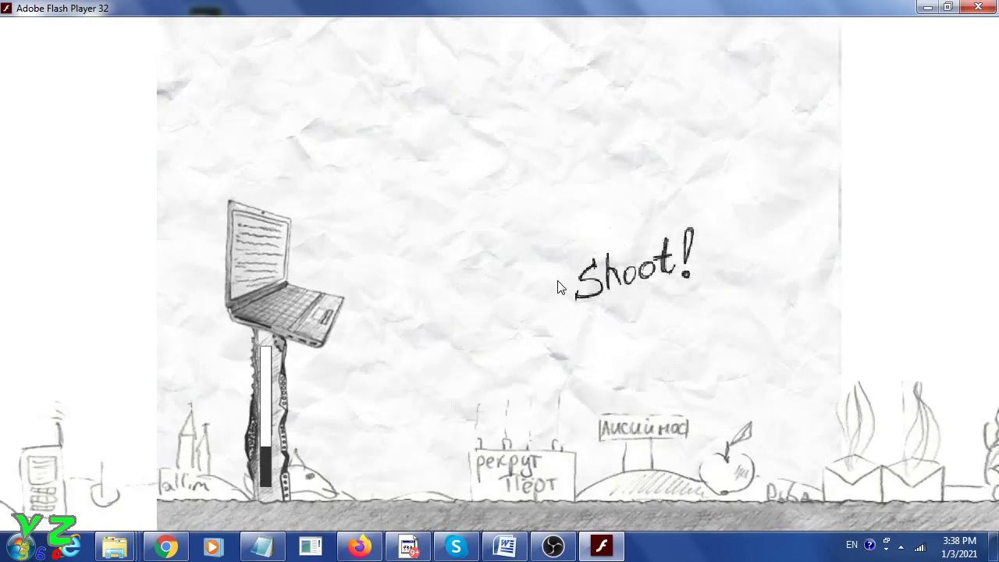
click(502, 193)
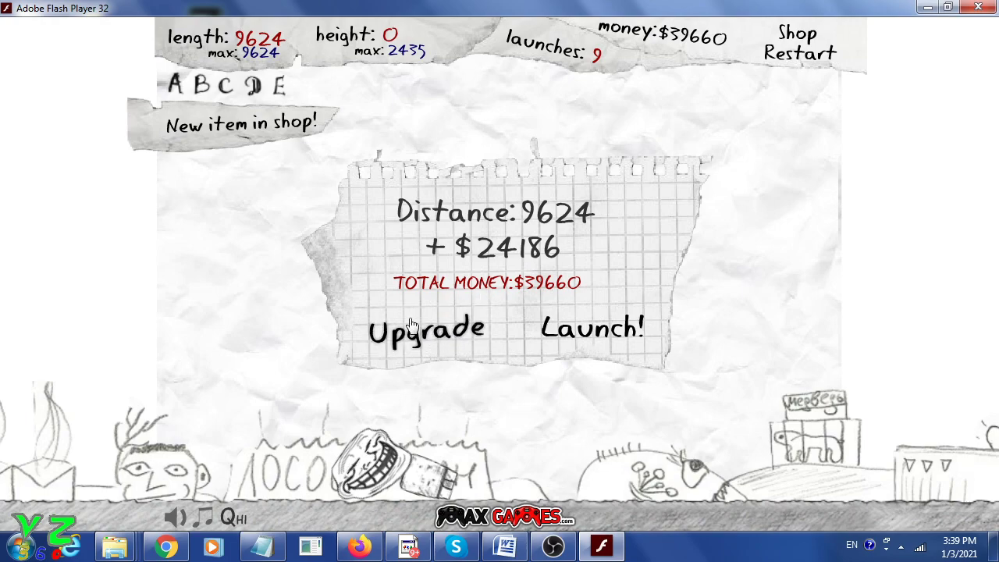
Step: Buy the $35000 Hands upgrade, then fire launch 10 and boost it with the trololo beam
click(444, 348)
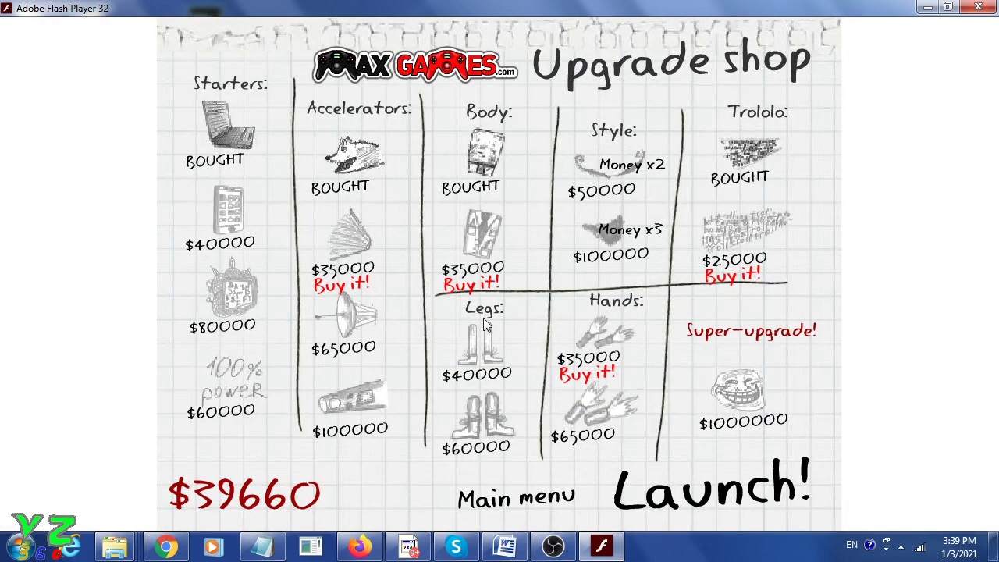
click(572, 338)
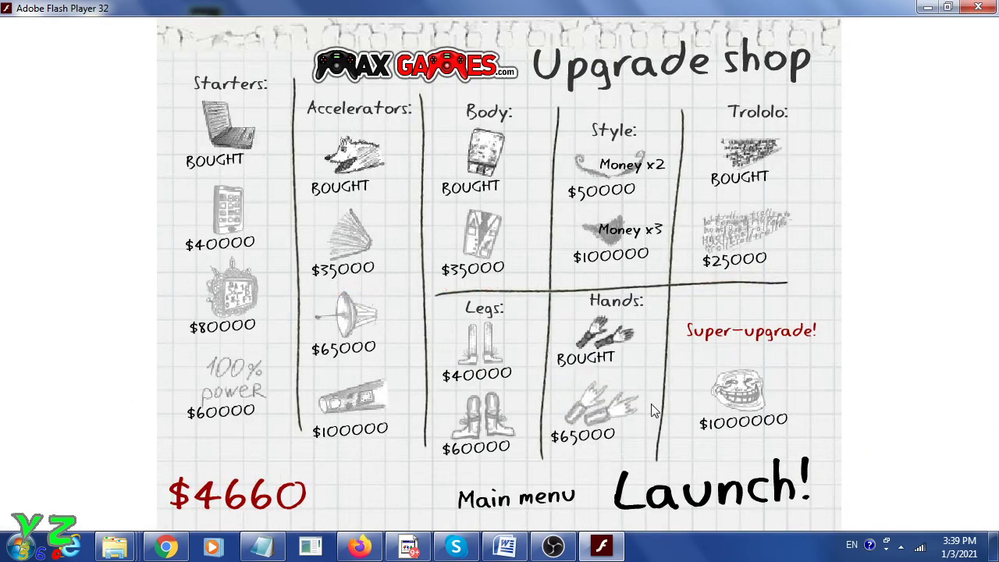
click(724, 490)
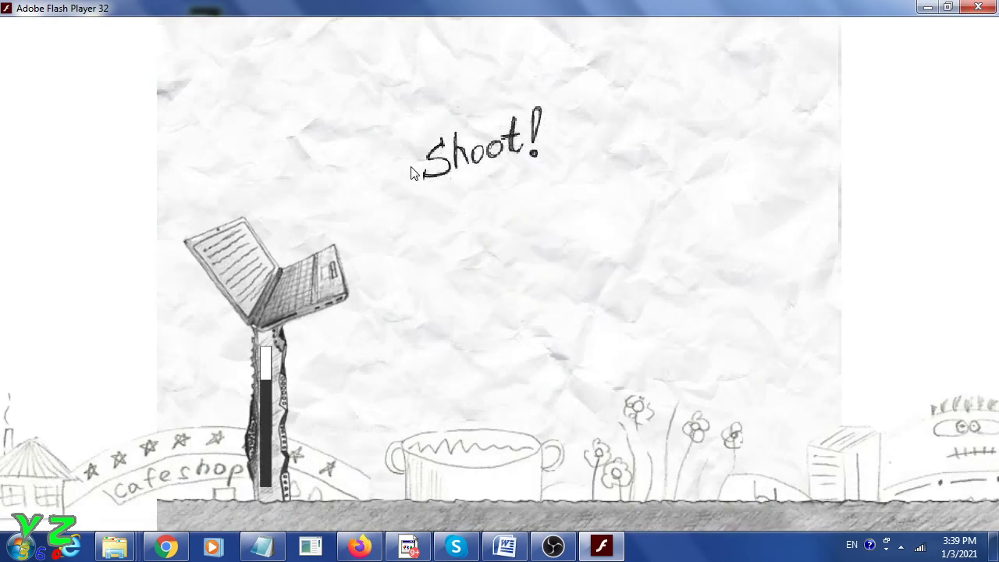
click(402, 158)
click(553, 190)
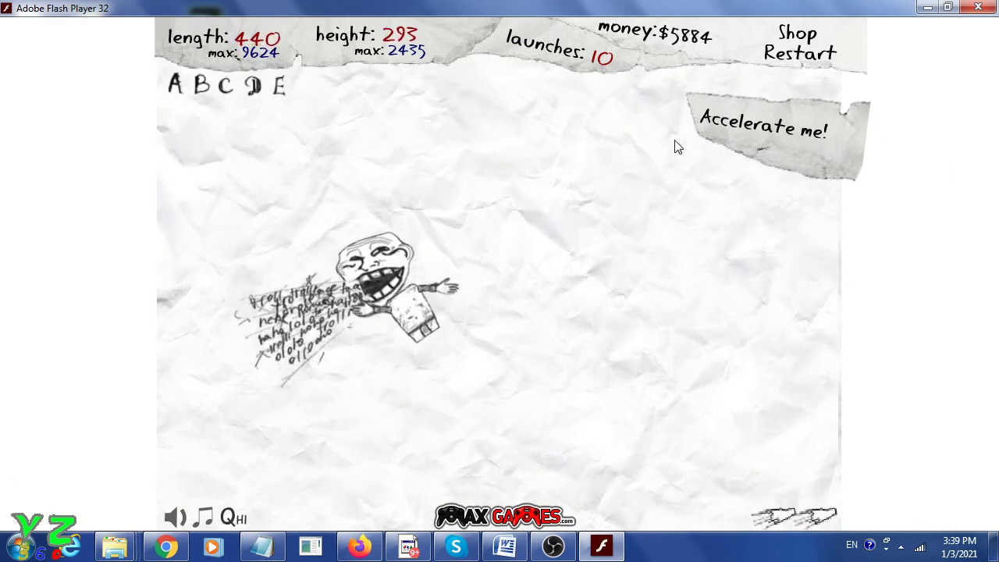